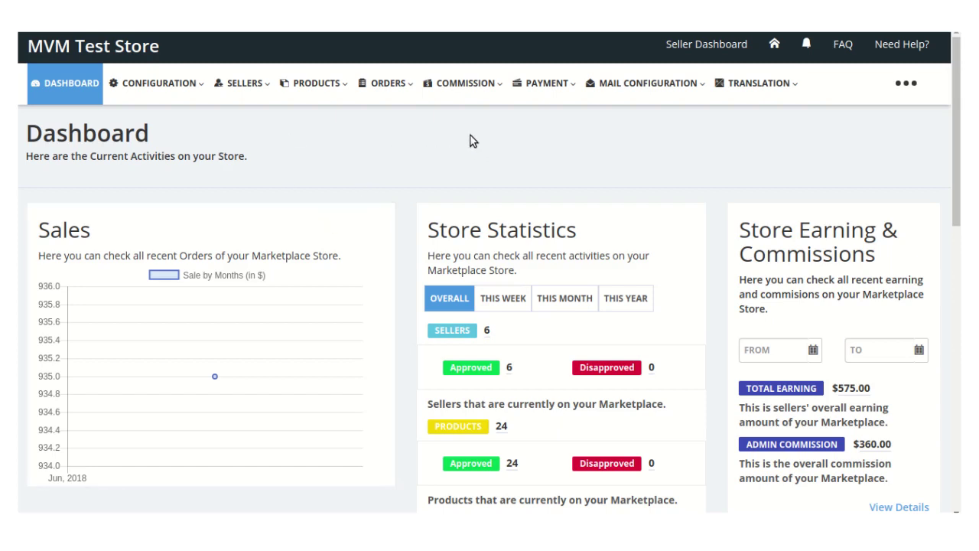
Open the commission listing, dismiss the feature announcement and review the commissions from the store's orders
{"action": "left_click", "coordinate": [468, 84]}
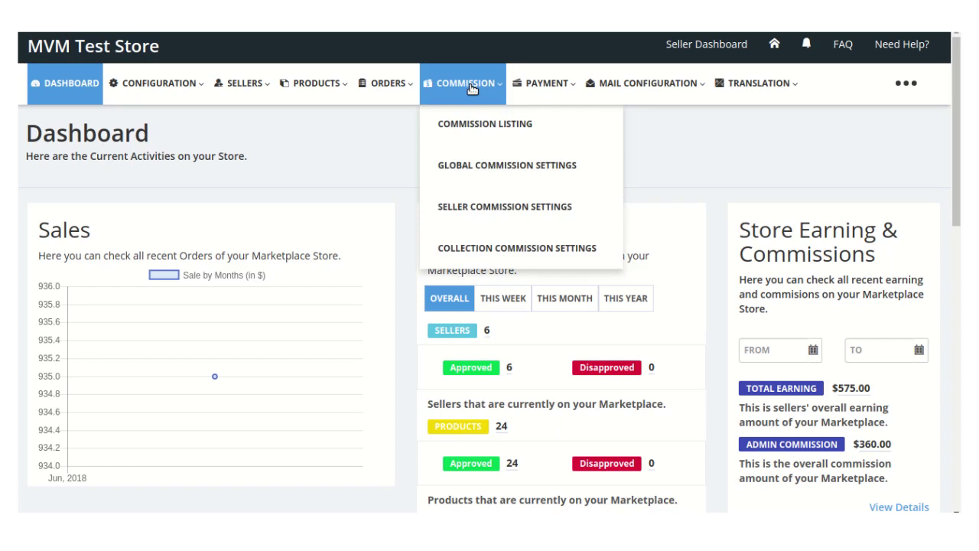
{"action": "left_click", "coordinate": [471, 132]}
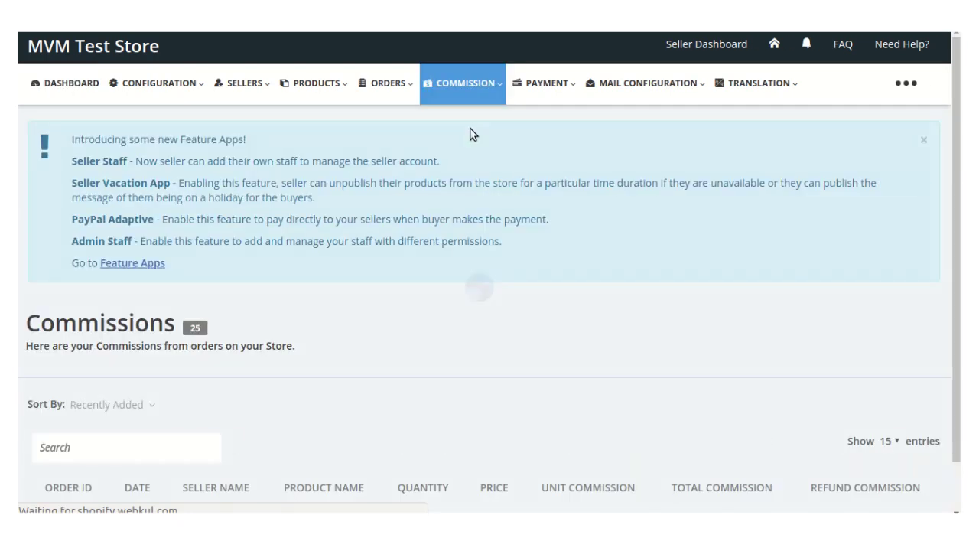
{"action": "left_click", "coordinate": [923, 144]}
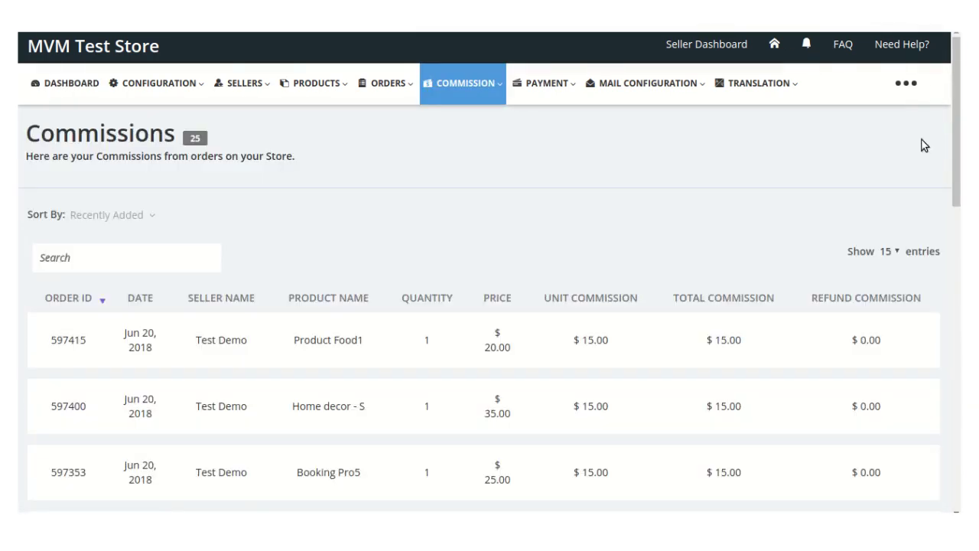
{"action": "scroll", "coordinate": [926, 145], "scroll_direction": "down", "scroll_amount": 4}
{"action": "scroll", "coordinate": [489, 306], "scroll_direction": "up", "scroll_amount": 5}
Open the global commission settings, dismiss the feature announcement and read the notes on the commission types
{"action": "left_click", "coordinate": [475, 92]}
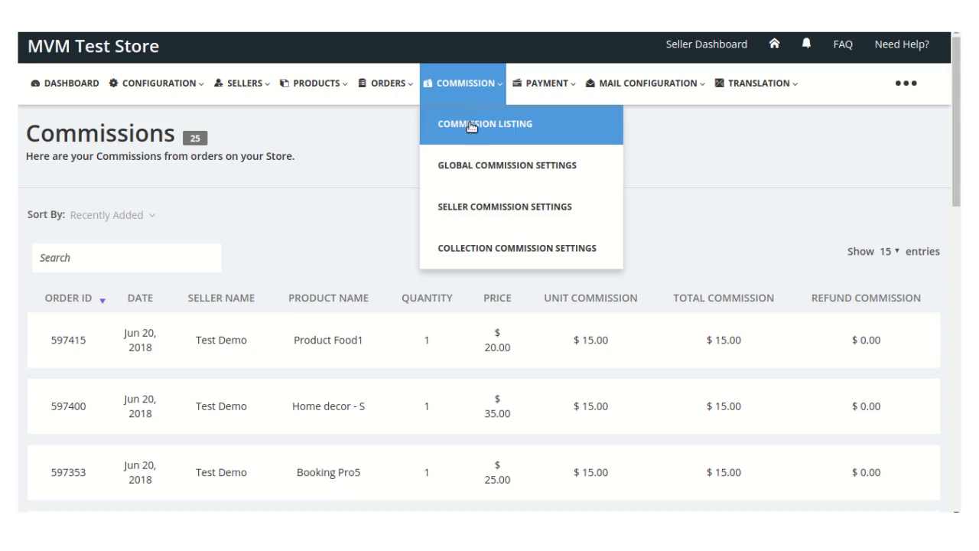
{"action": "left_click", "coordinate": [472, 176]}
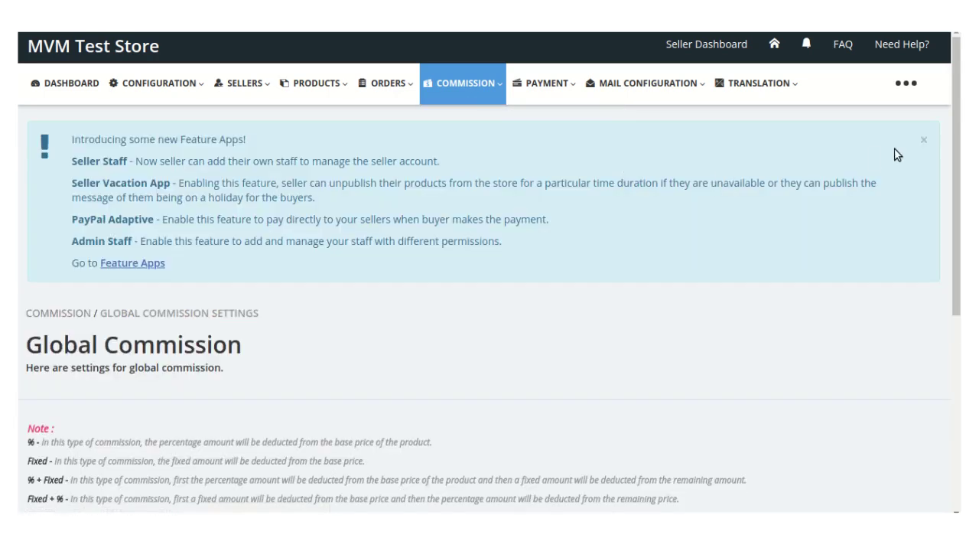
{"action": "left_click", "coordinate": [923, 144]}
{"action": "scroll", "coordinate": [923, 229], "scroll_direction": "down", "scroll_amount": 2}
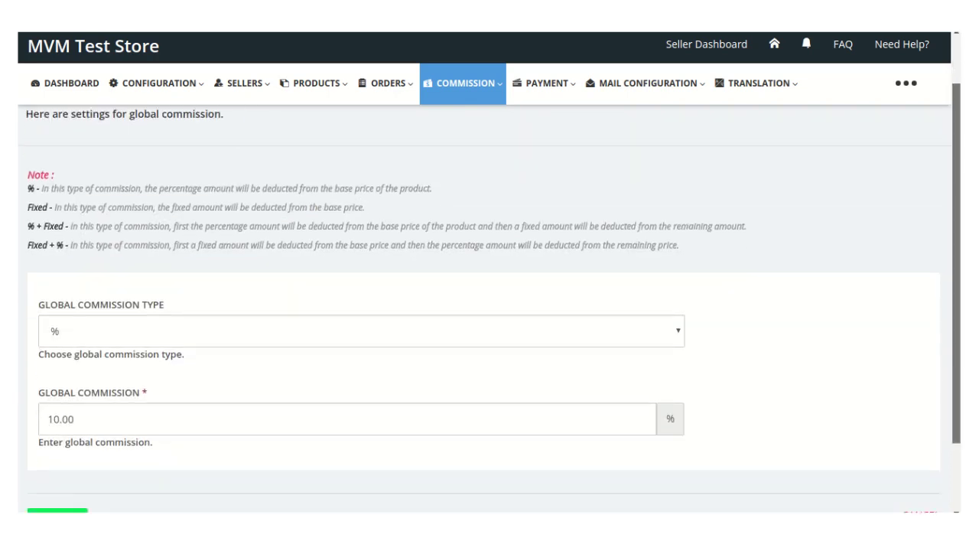
{"action": "scroll", "coordinate": [489, 306], "scroll_direction": "up", "scroll_amount": 2}
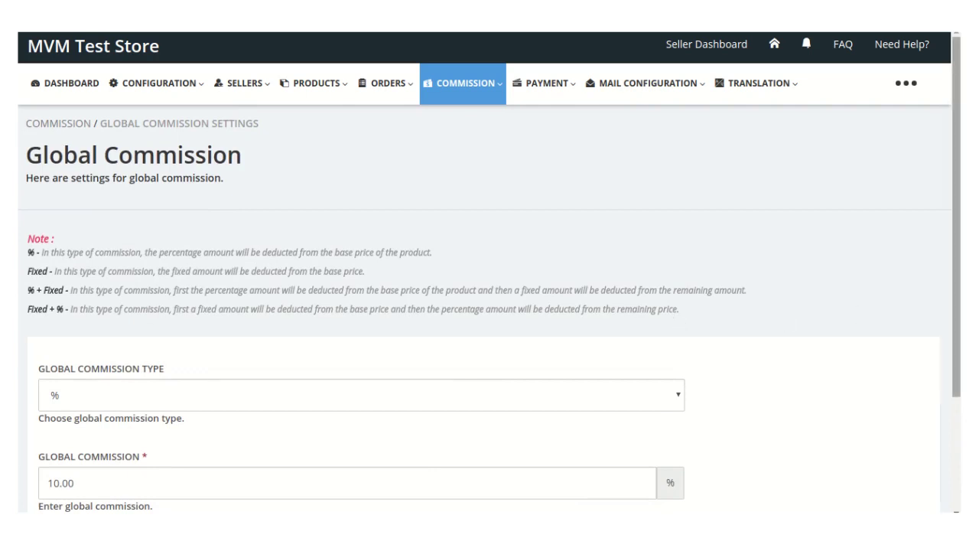
Set the global commission type to FIXED and enter a global commission of 10
{"action": "scroll", "coordinate": [863, 319], "scroll_direction": "down", "scroll_amount": 1}
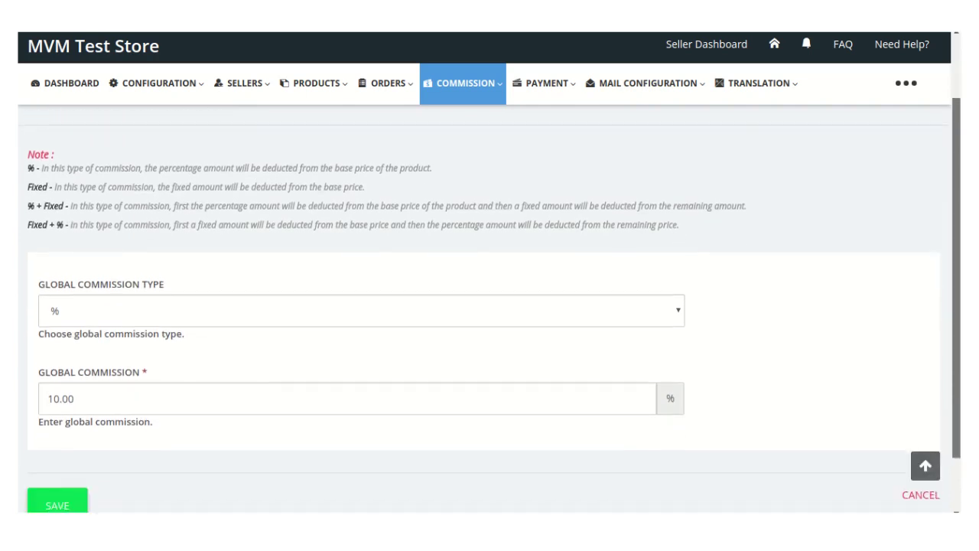
{"action": "left_click", "coordinate": [118, 321]}
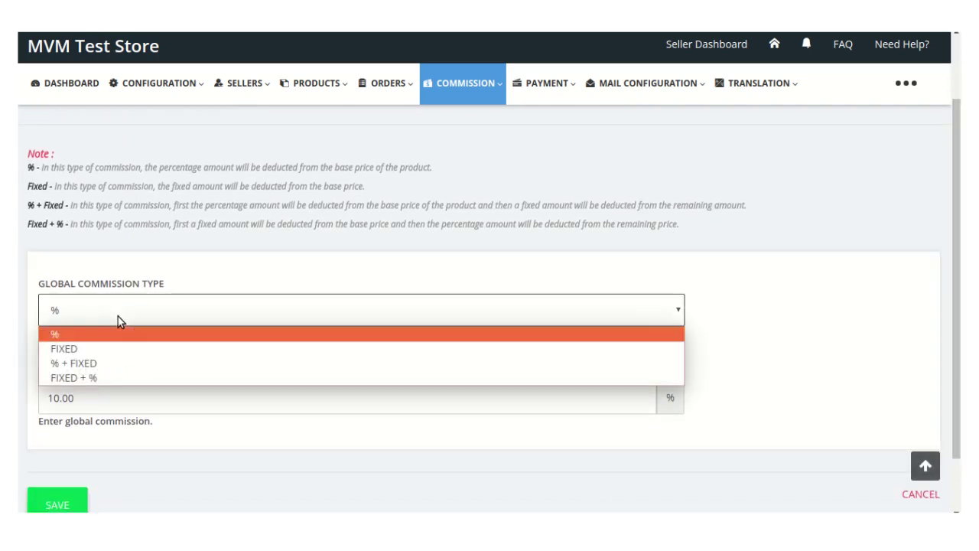
{"action": "left_click", "coordinate": [100, 353]}
{"action": "left_click_drag", "start_coordinate": [91, 398], "coordinate": [36, 398]}
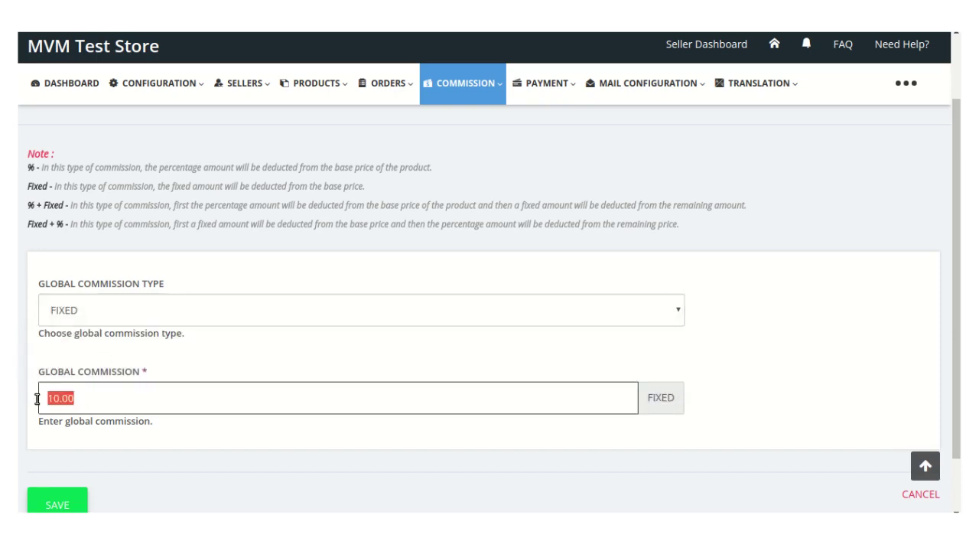
{"action": "type", "text": "10"}
{"action": "double_click", "coordinate": [125, 405]}
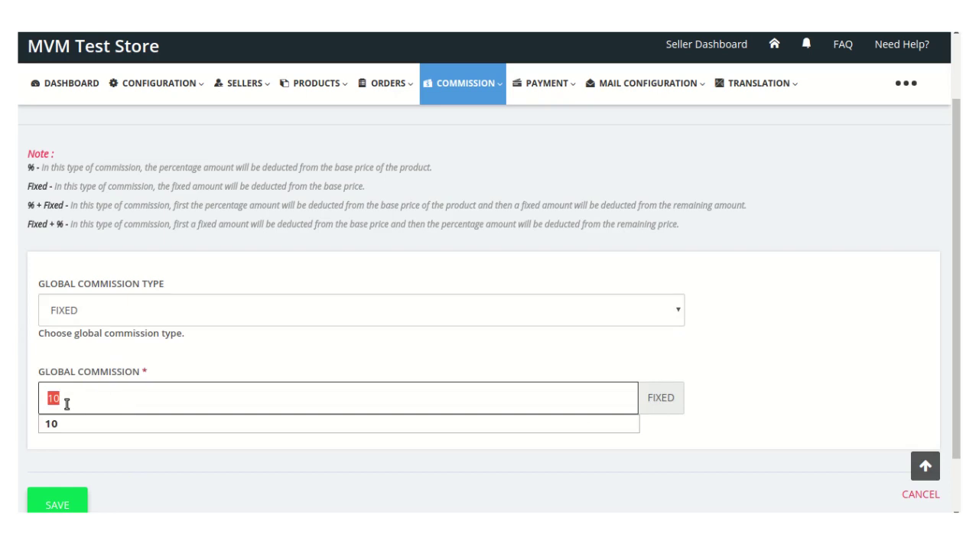
Set the global commission type to FIXED + %, with a fixed commission of 5 and a second commission of 10%
{"action": "left_click", "coordinate": [119, 310]}
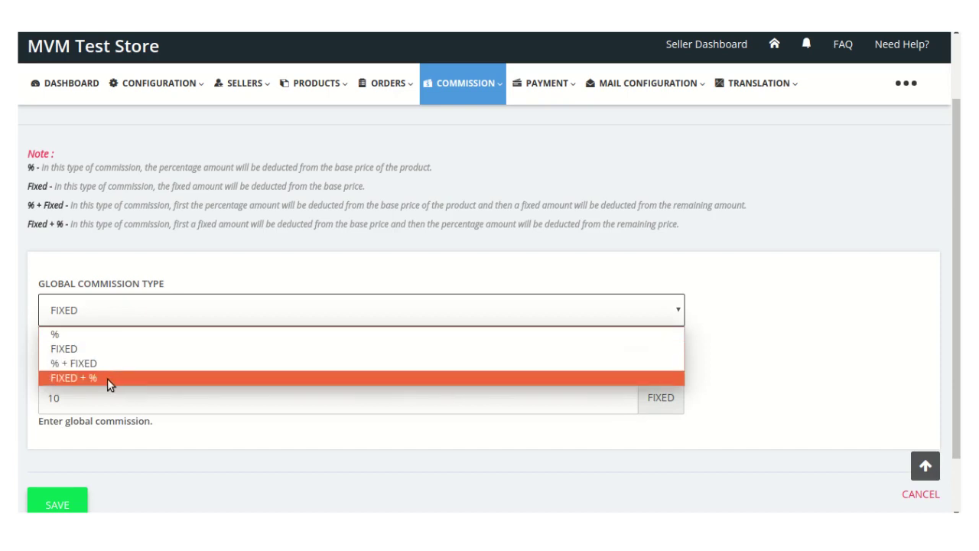
{"action": "left_click", "coordinate": [107, 378]}
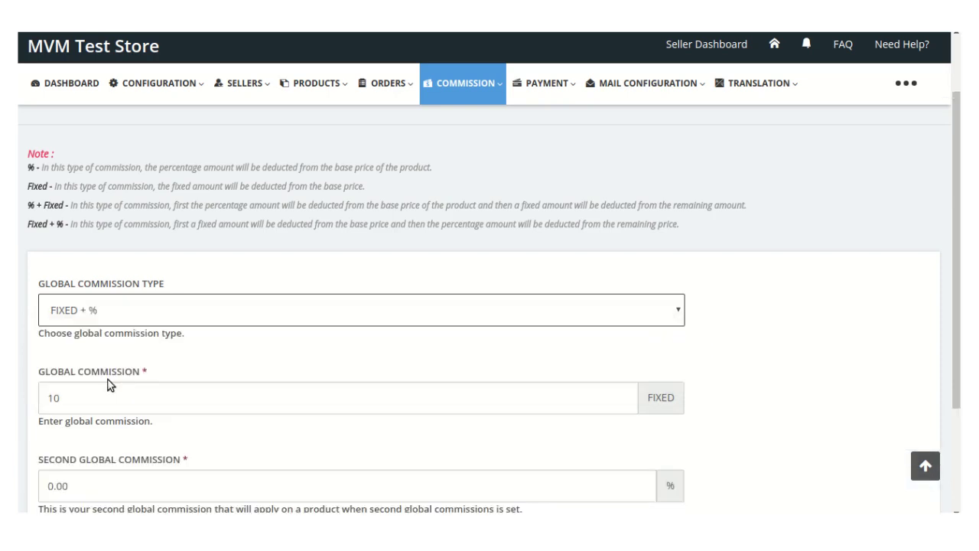
{"action": "left_click_drag", "start_coordinate": [61, 397], "coordinate": [40, 397]}
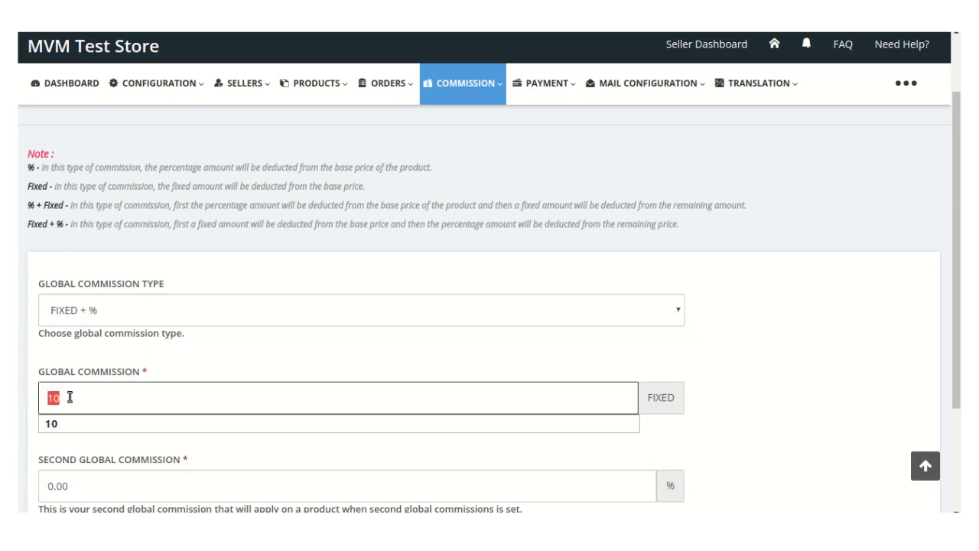
{"action": "type", "text": "5"}
{"action": "scroll", "coordinate": [280, 421], "scroll_direction": "down", "scroll_amount": 1}
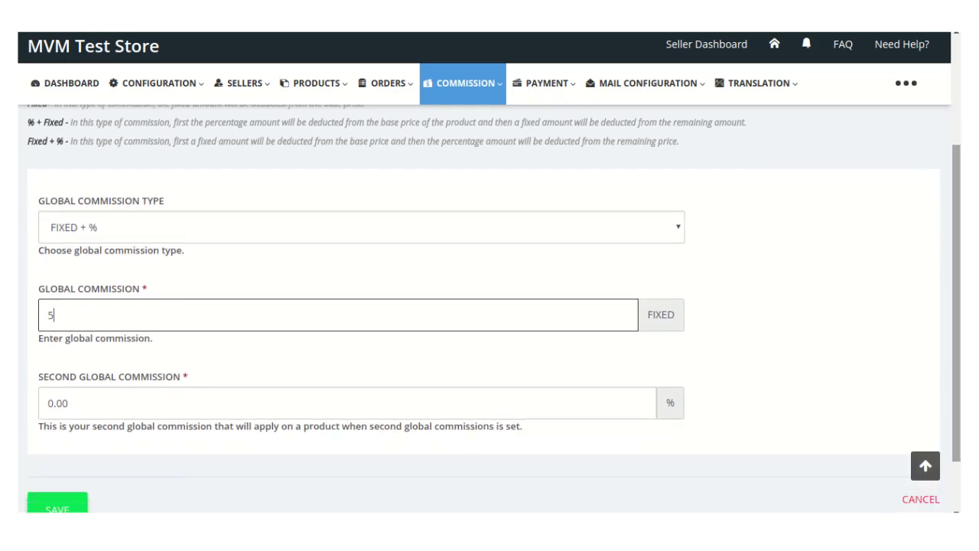
{"action": "left_click", "coordinate": [85, 406]}
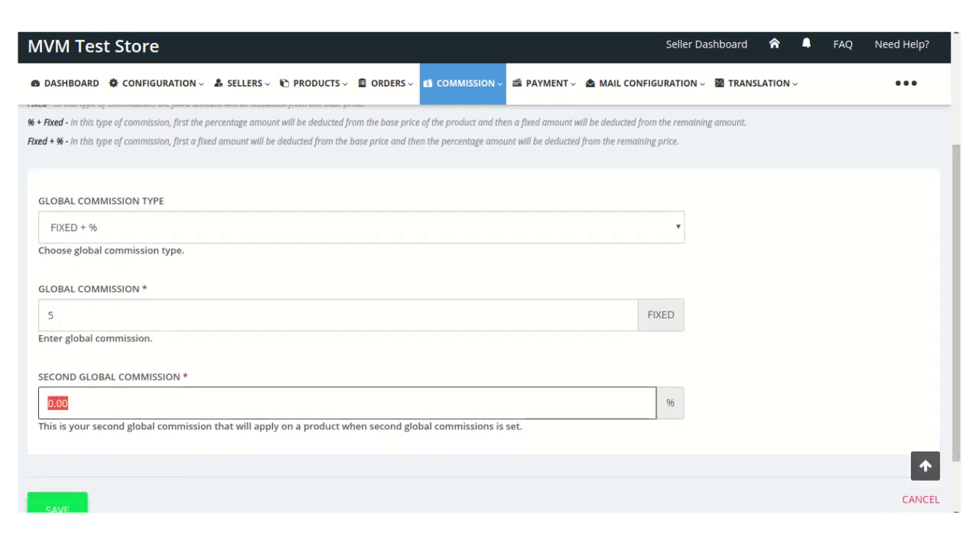
{"action": "type", "text": "10"}
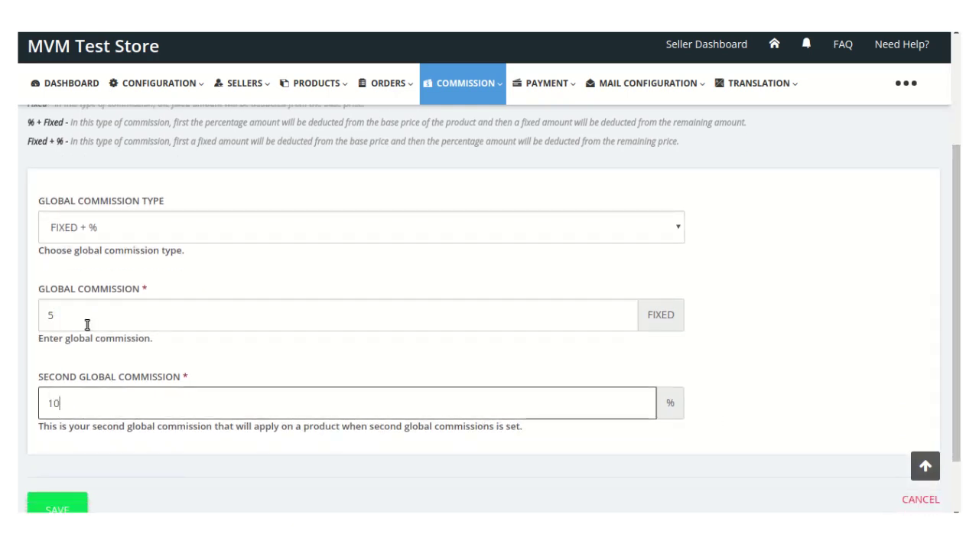
Check both global commission values and save the global commission settings
{"action": "left_click", "coordinate": [46, 316]}
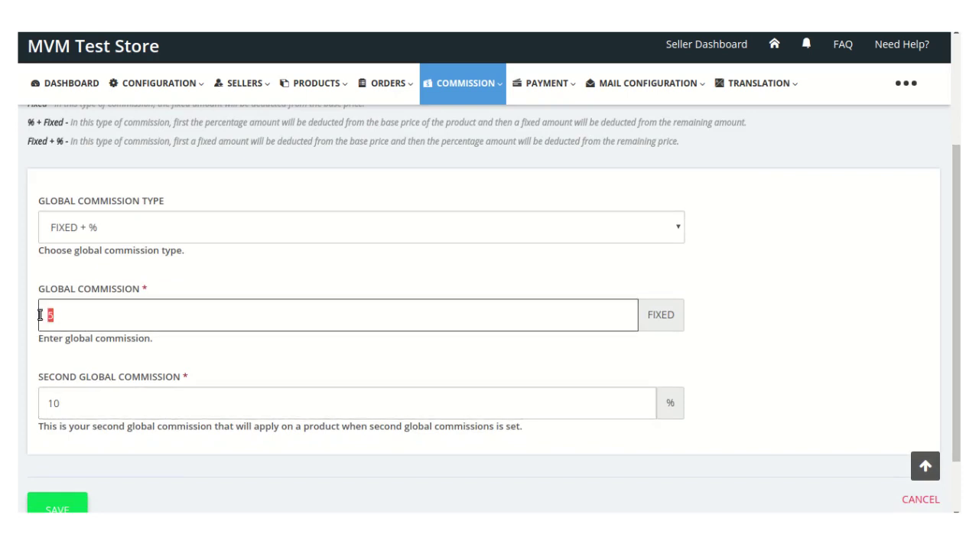
{"action": "left_click", "coordinate": [71, 404]}
{"action": "left_click_drag", "start_coordinate": [70, 403], "coordinate": [43, 403]}
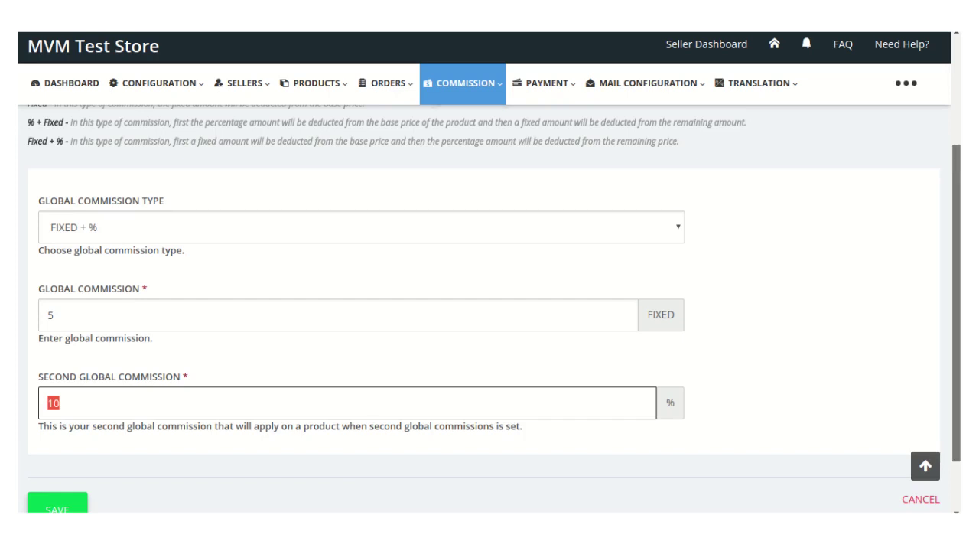
{"action": "scroll", "coordinate": [258, 482], "scroll_direction": "down", "scroll_amount": 1}
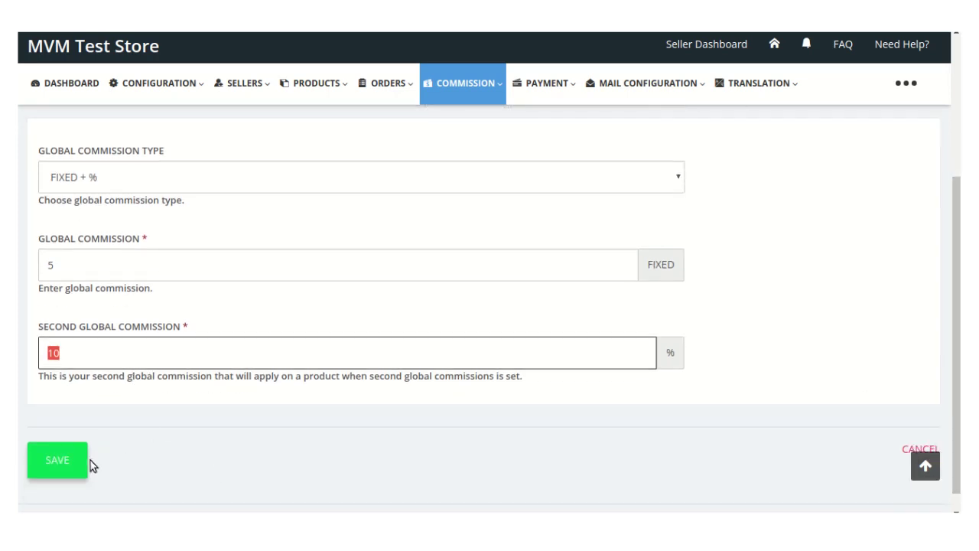
{"action": "left_click", "coordinate": [47, 462]}
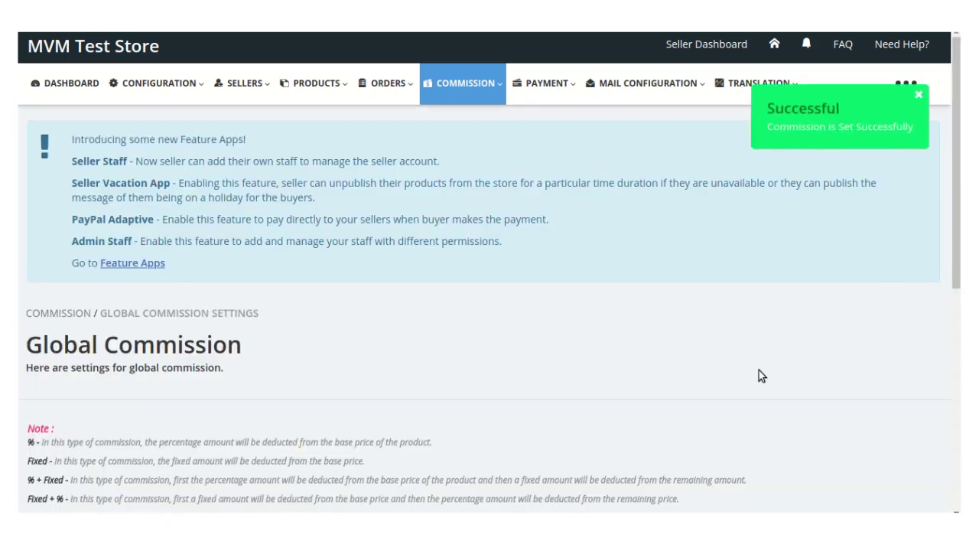
{"action": "scroll", "coordinate": [809, 364], "scroll_direction": "down", "scroll_amount": 3}
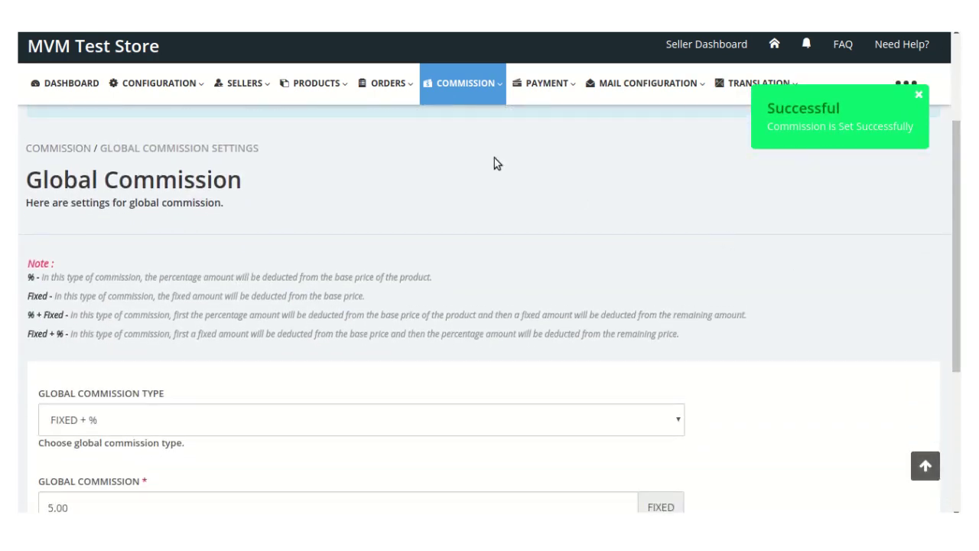
Open the seller commission settings and dismiss the feature announcement
{"action": "mouse_move", "coordinate": [471, 104]}
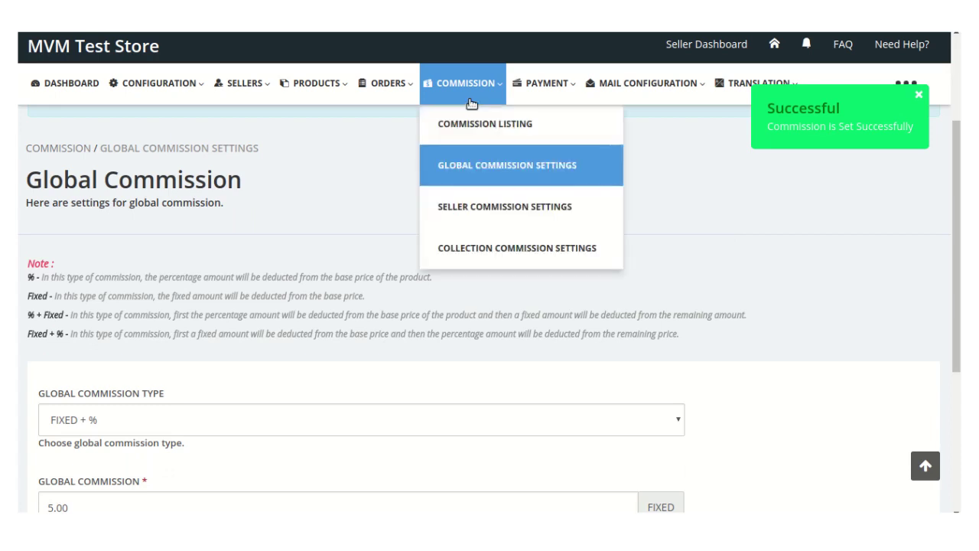
{"action": "left_click", "coordinate": [471, 207]}
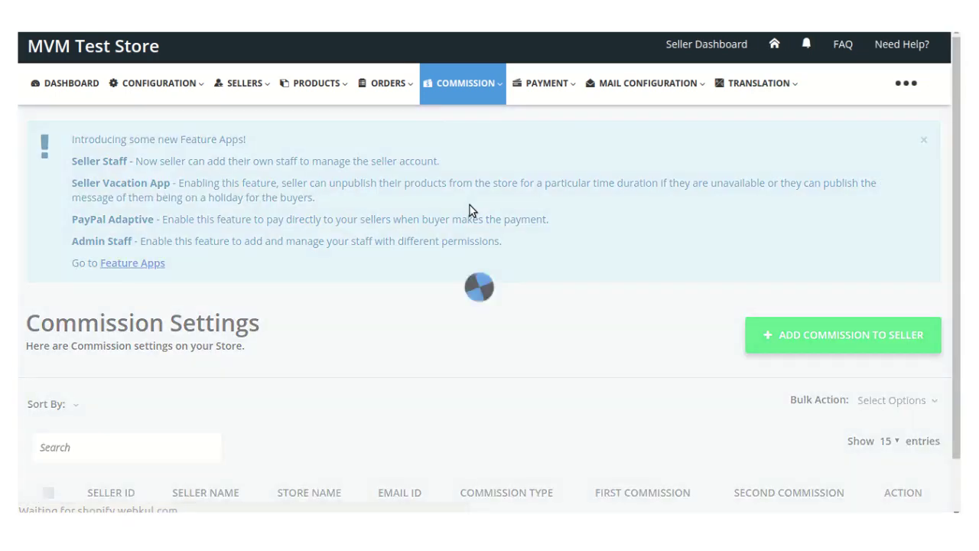
{"action": "left_click", "coordinate": [923, 146]}
{"action": "scroll", "coordinate": [490, 306], "scroll_direction": "down", "scroll_amount": 2}
{"action": "scroll", "coordinate": [871, 149], "scroll_direction": "up", "scroll_amount": 1}
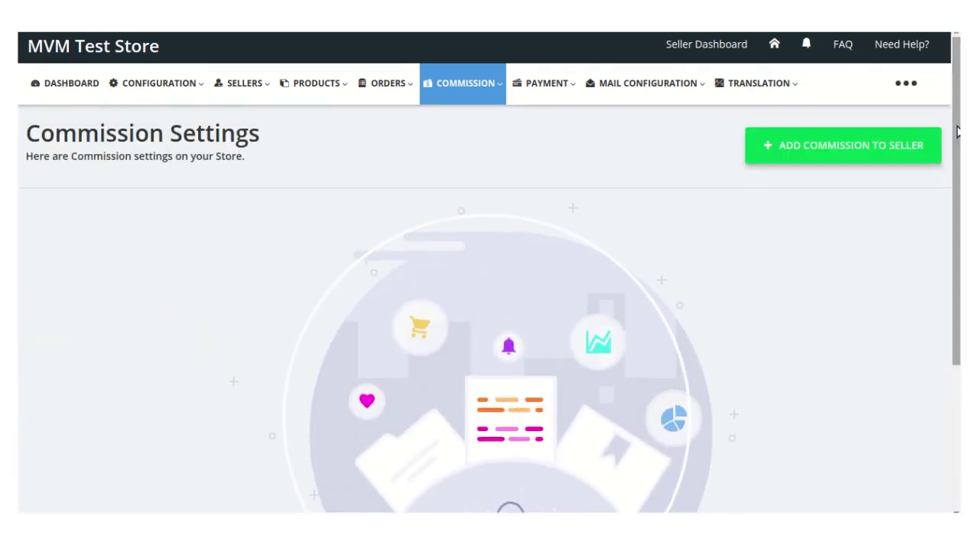
Start adding a commission to a seller and choose the test demo seller's e-mail from the suggestions
{"action": "left_click", "coordinate": [873, 155]}
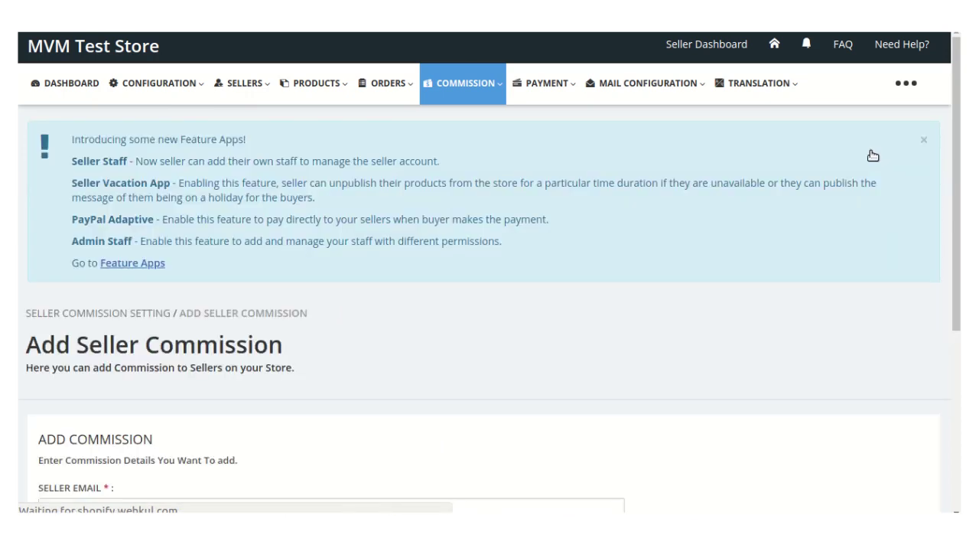
{"action": "scroll", "coordinate": [566, 153], "scroll_direction": "down", "scroll_amount": 1}
{"action": "scroll", "coordinate": [415, 241], "scroll_direction": "down", "scroll_amount": 2}
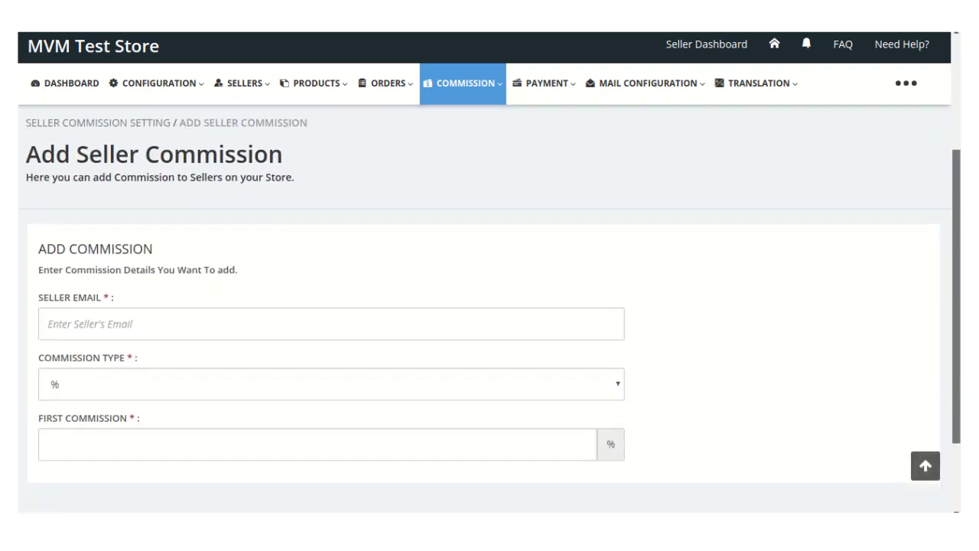
{"action": "left_click", "coordinate": [151, 310]}
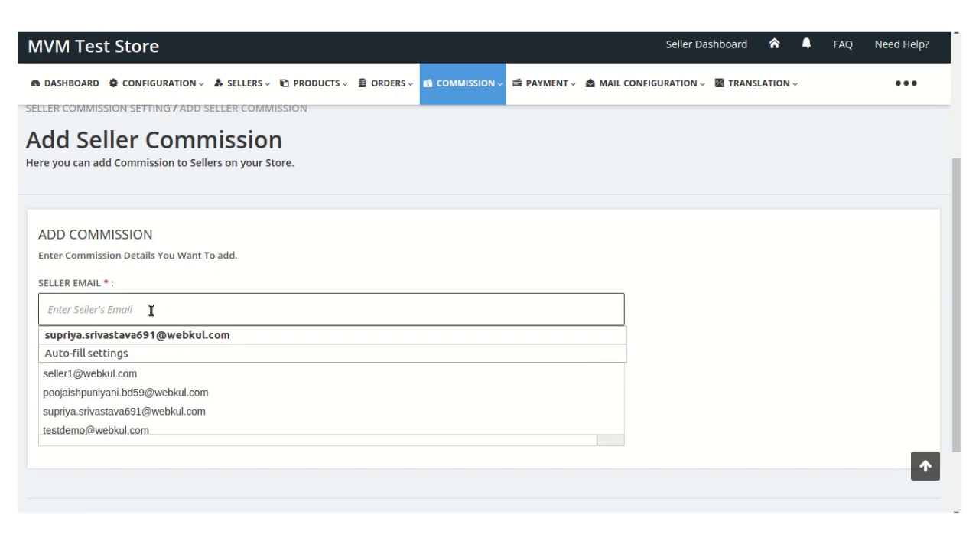
{"action": "type", "text": "te"}
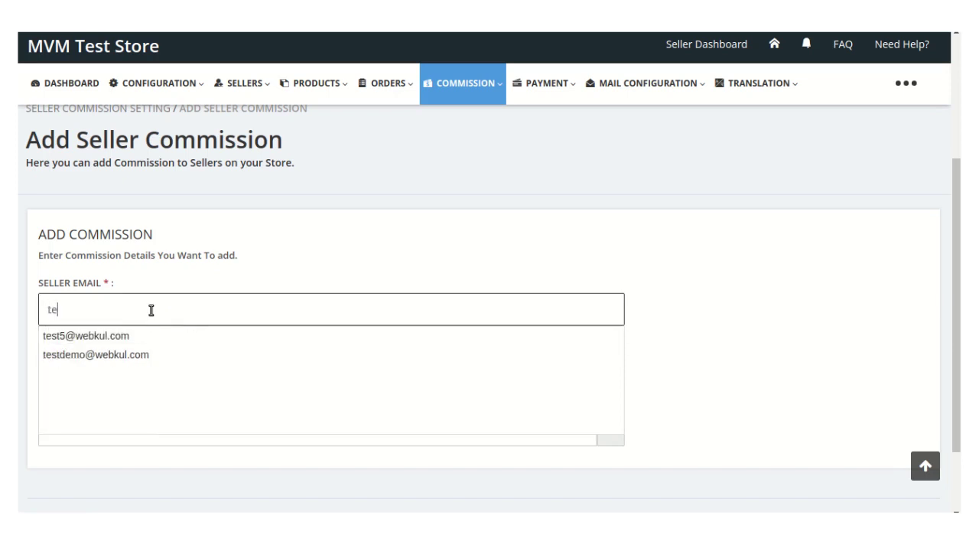
{"action": "left_click", "coordinate": [104, 356]}
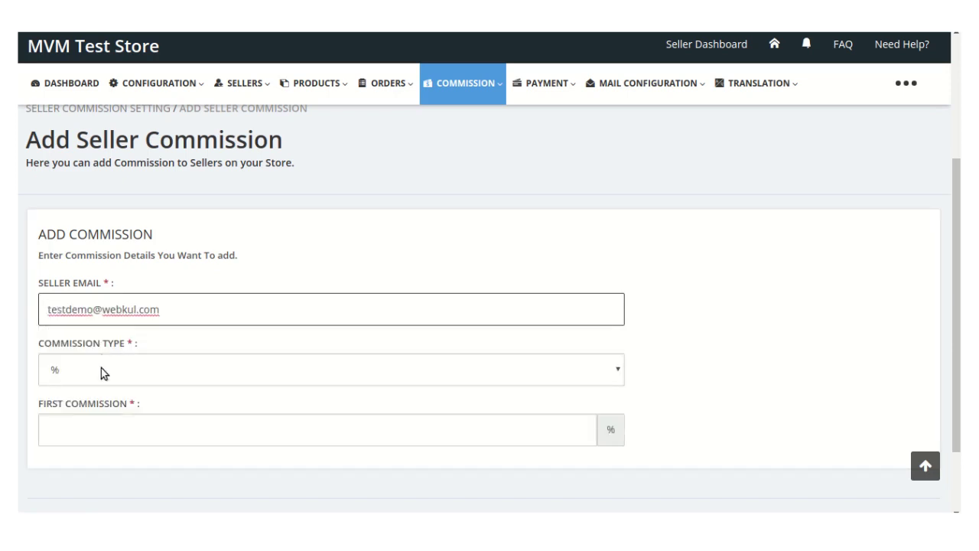
Set the seller's commission type to % + FIXED, with a first commission of 10% and a second fixed commission of 20
{"action": "left_click", "coordinate": [92, 370]}
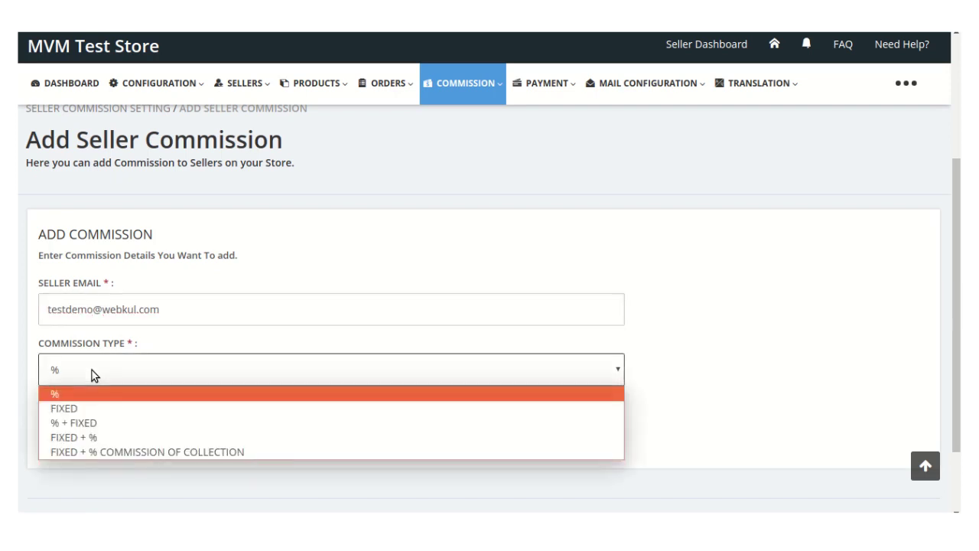
{"action": "left_click", "coordinate": [85, 425]}
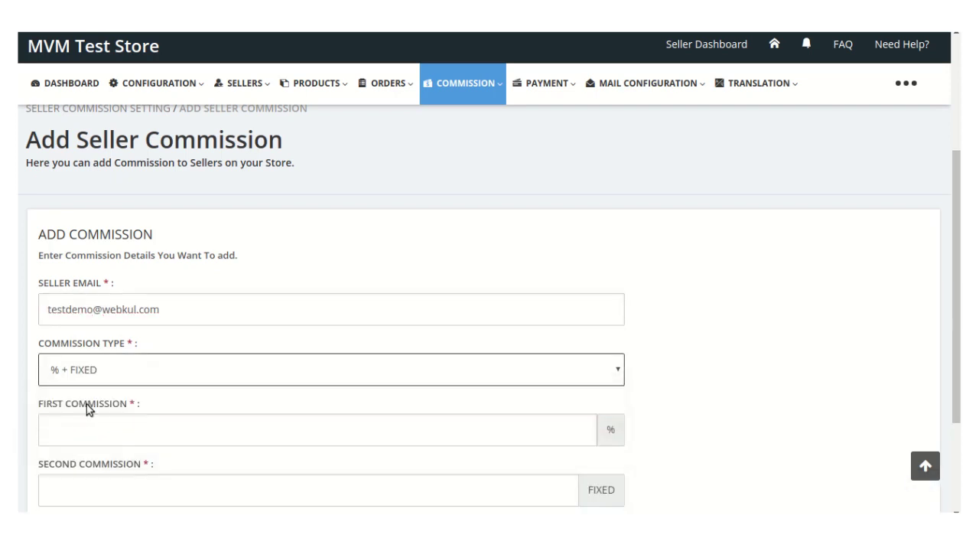
{"action": "scroll", "coordinate": [430, 308], "scroll_direction": "down", "scroll_amount": 2}
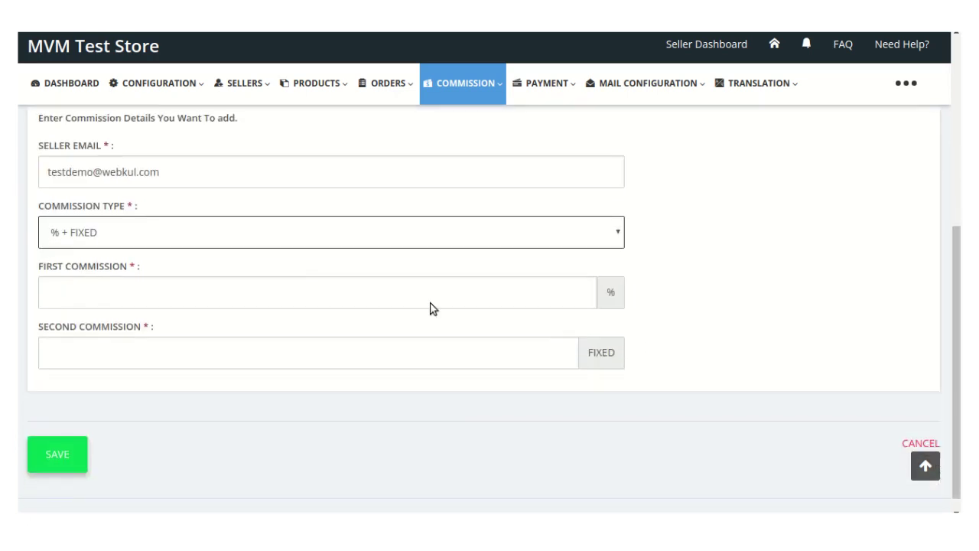
{"action": "left_click", "coordinate": [67, 293]}
{"action": "type", "text": "10"}
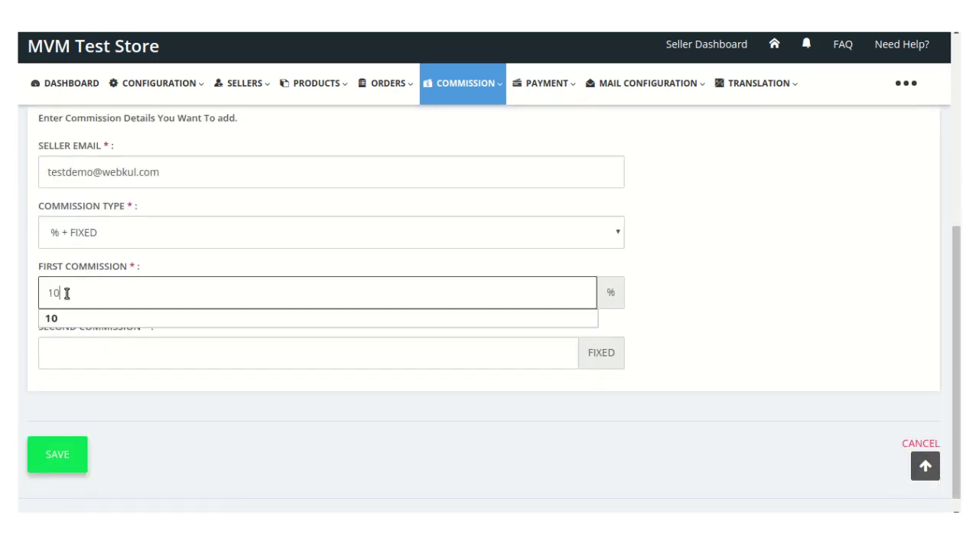
{"action": "left_click", "coordinate": [80, 355]}
{"action": "type", "text": "20"}
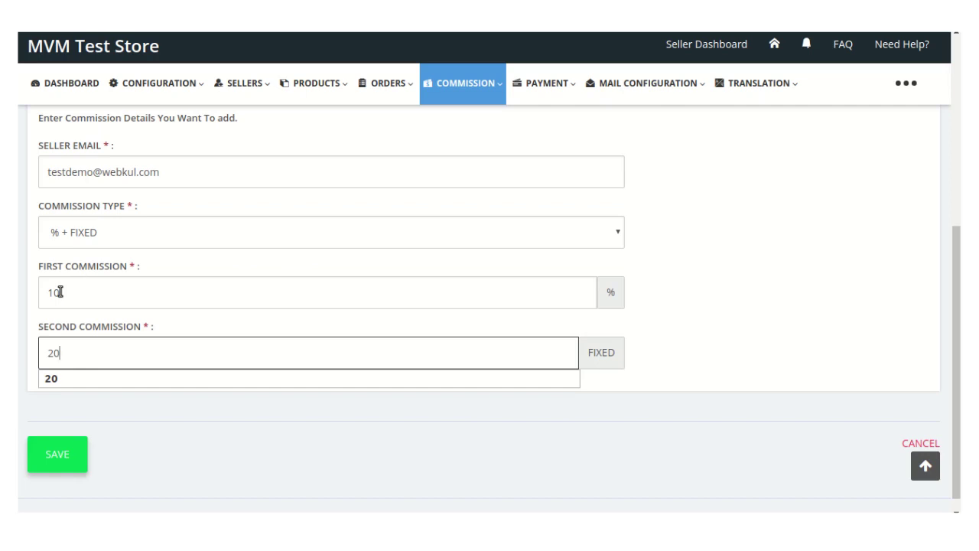
Save the seller's commission and review the saved seller, commission type and both commission values
{"action": "left_click_drag", "start_coordinate": [66, 355], "coordinate": [46, 353]}
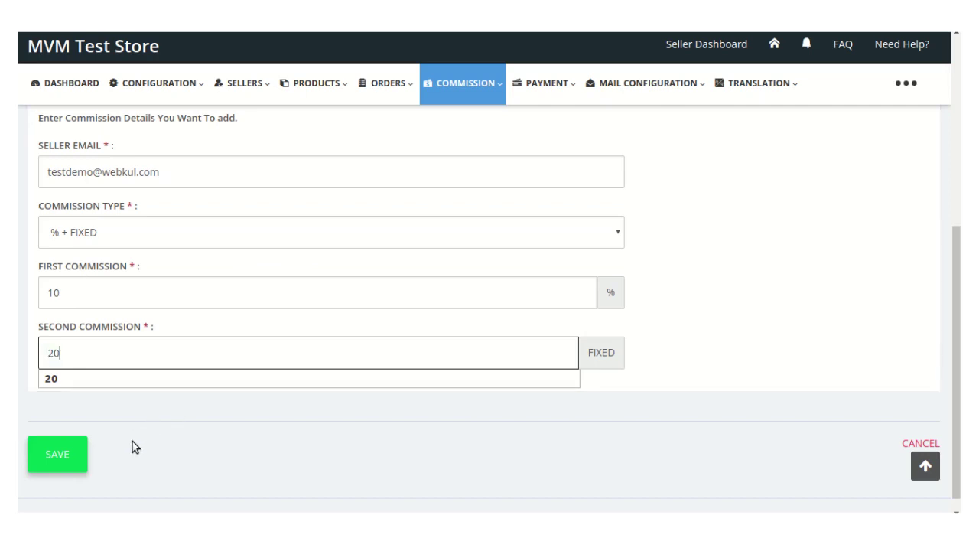
{"action": "left_click", "coordinate": [56, 457]}
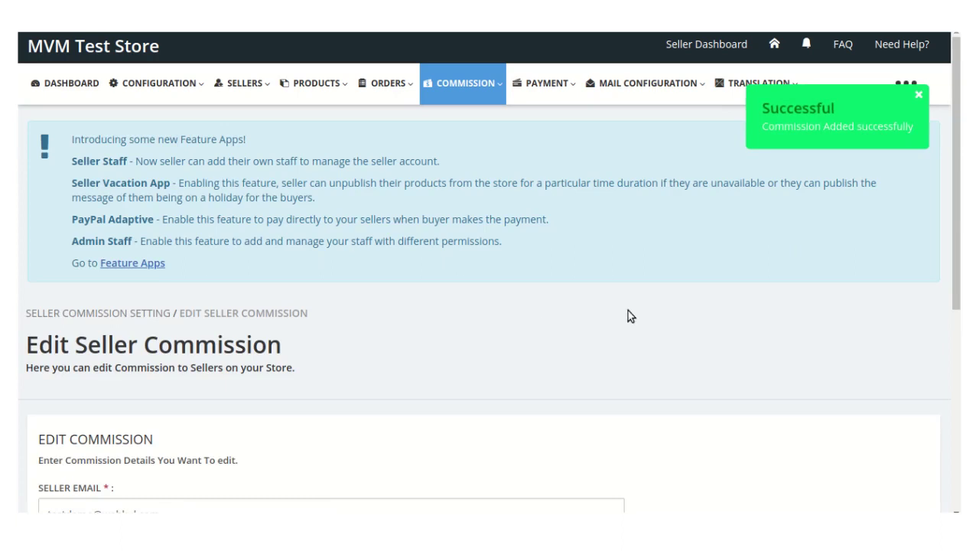
{"action": "scroll", "coordinate": [628, 315], "scroll_direction": "down", "scroll_amount": 2}
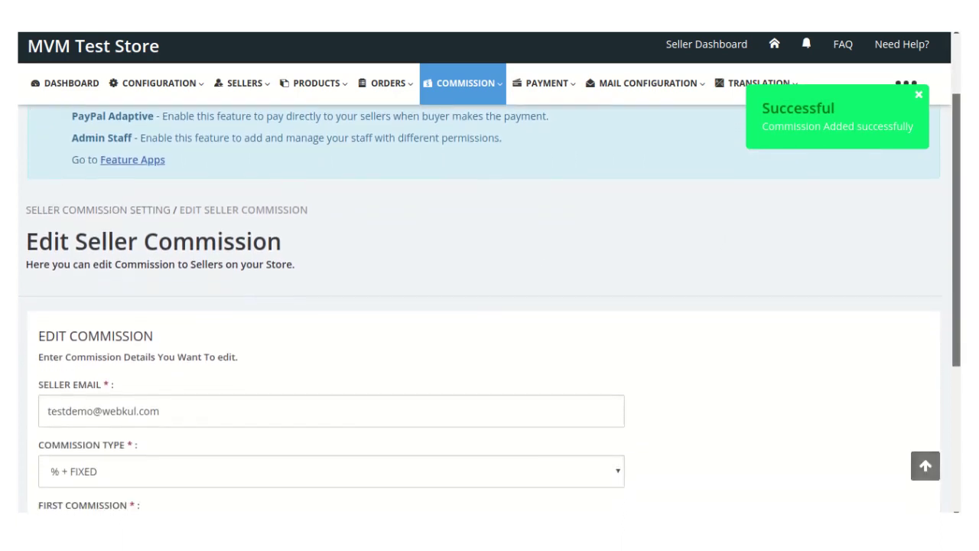
{"action": "scroll", "coordinate": [627, 316], "scroll_direction": "down", "scroll_amount": 1}
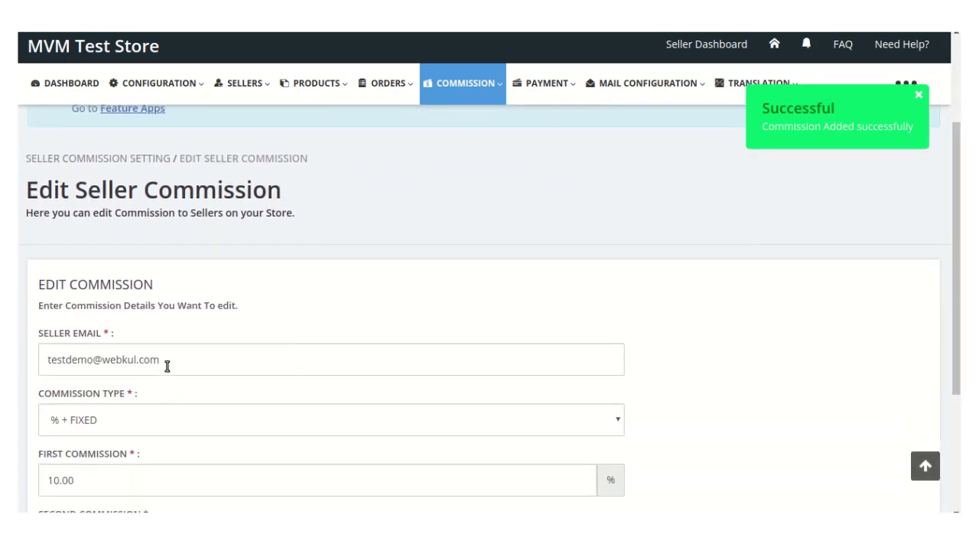
{"action": "scroll", "coordinate": [956, 260], "scroll_direction": "down", "scroll_amount": 1}
{"action": "scroll", "coordinate": [163, 291], "scroll_direction": "down", "scroll_amount": 1}
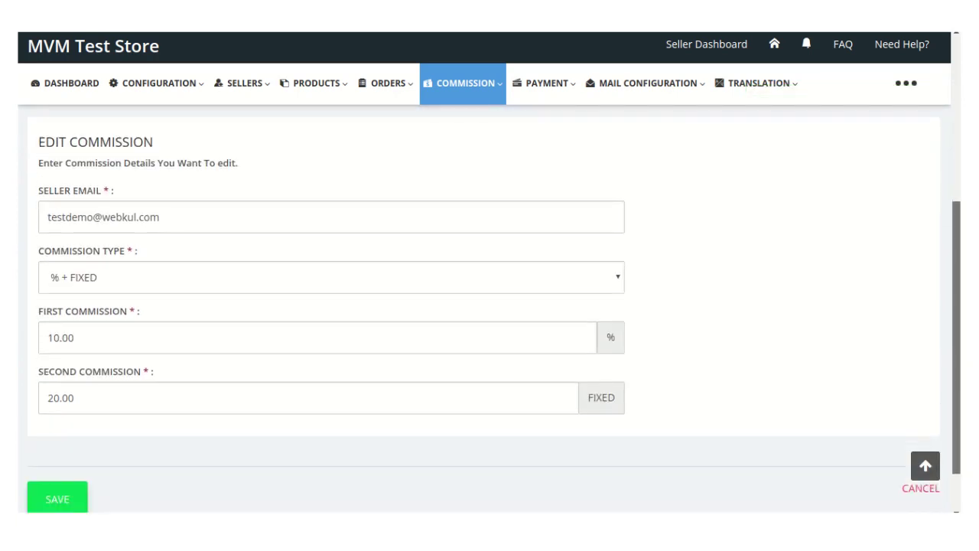
{"action": "scroll", "coordinate": [163, 291], "scroll_direction": "up", "scroll_amount": 3}
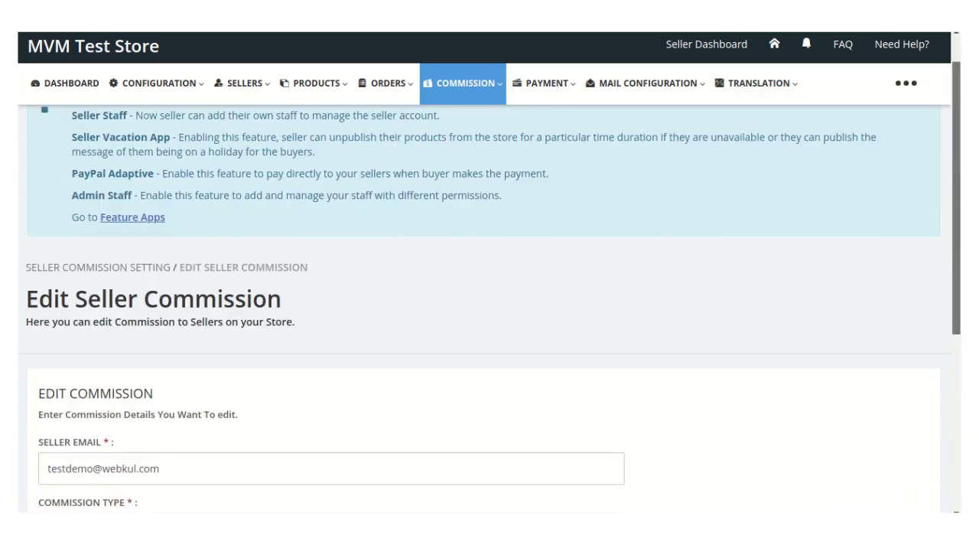
Return to the seller commission list and view the actions available for the test demo seller's entry
{"action": "left_click", "coordinate": [58, 267]}
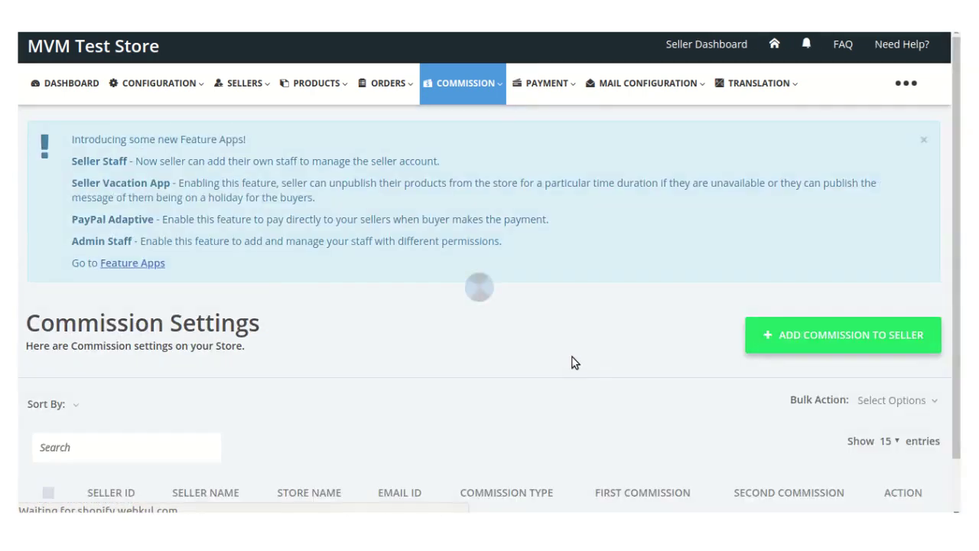
{"action": "scroll", "coordinate": [789, 211], "scroll_direction": "down", "scroll_amount": 2}
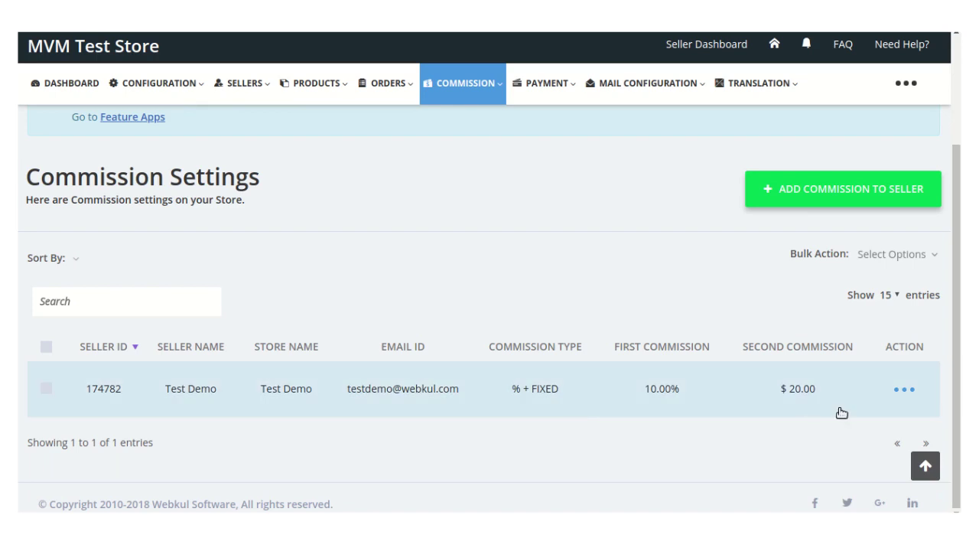
{"action": "left_click", "coordinate": [909, 391]}
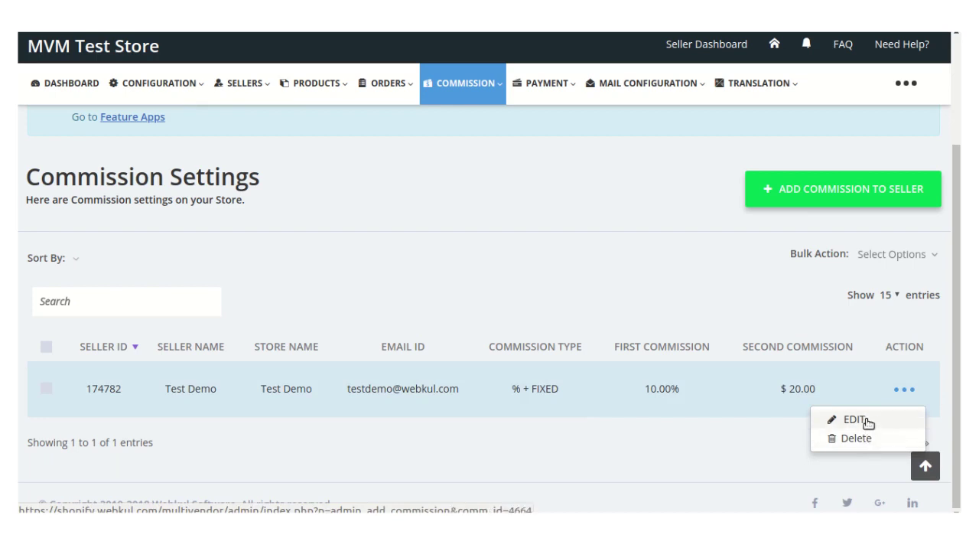
{"action": "left_click", "coordinate": [685, 449]}
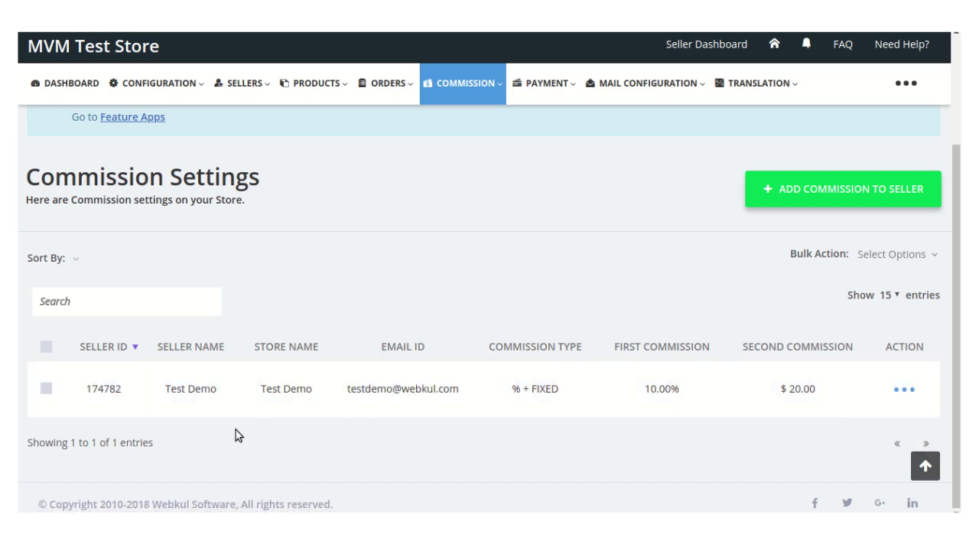
Select all seller commission entries, view the available bulk actions, and clear the selection
{"action": "left_click", "coordinate": [46, 347]}
{"action": "left_click", "coordinate": [909, 256]}
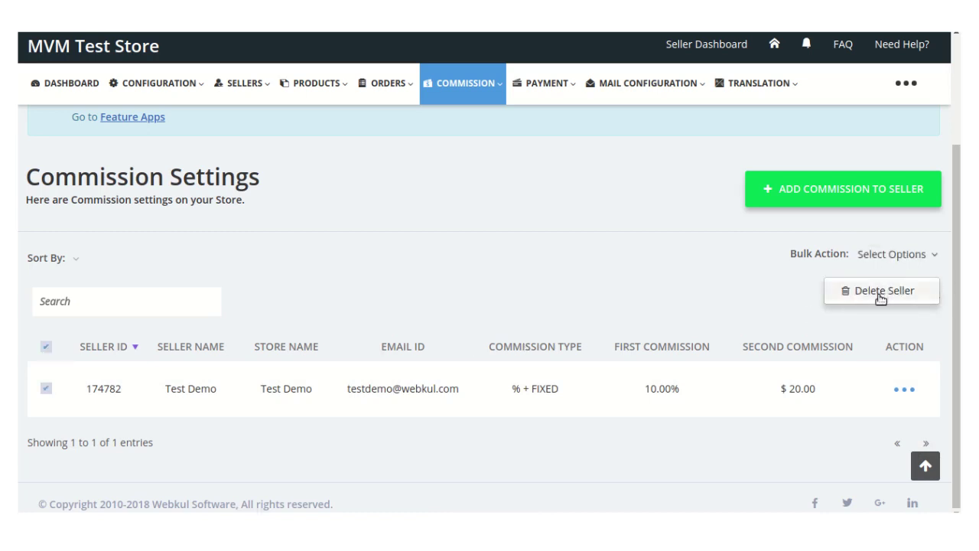
{"action": "left_click", "coordinate": [640, 275]}
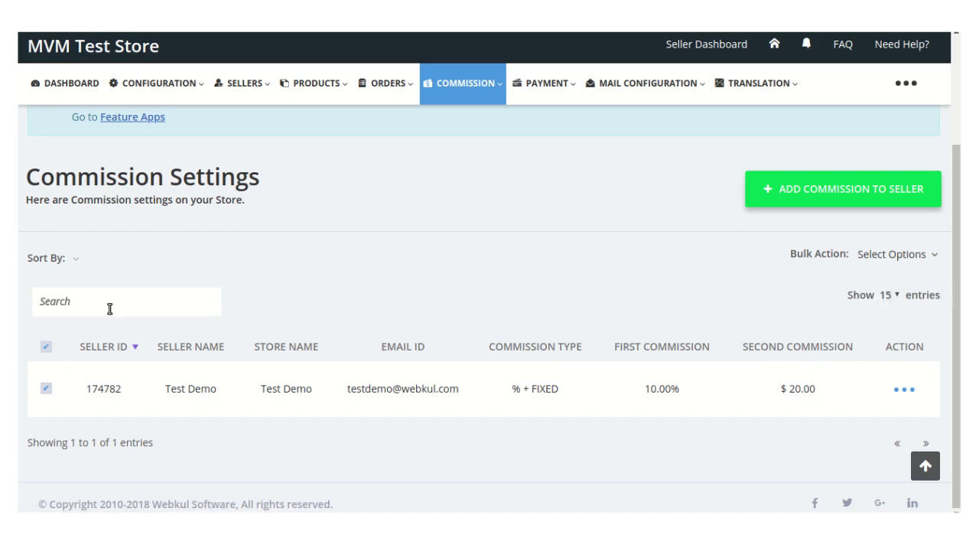
{"action": "left_click", "coordinate": [46, 347]}
Open the collection commission settings and dismiss the feature announcement
{"action": "scroll", "coordinate": [656, 201], "scroll_direction": "up", "scroll_amount": 3}
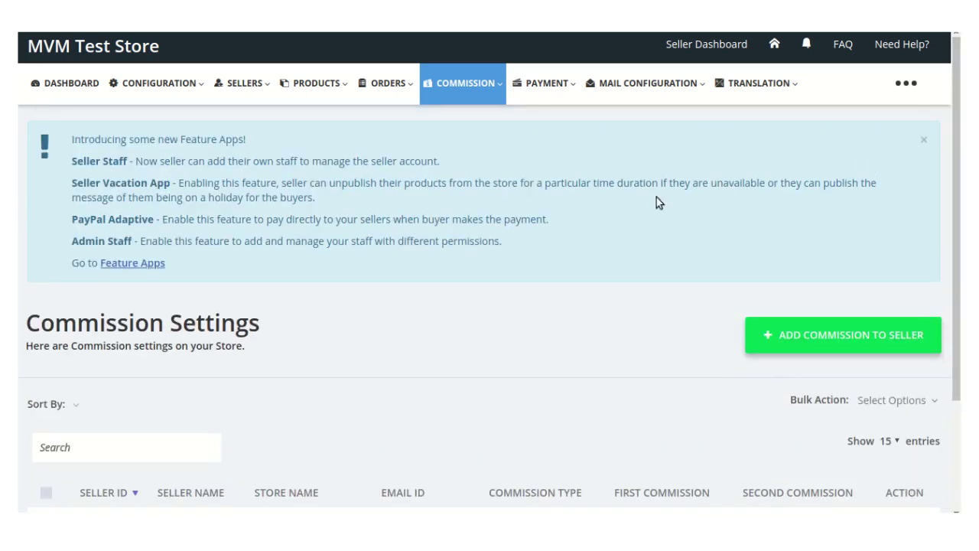
{"action": "left_click", "coordinate": [477, 86]}
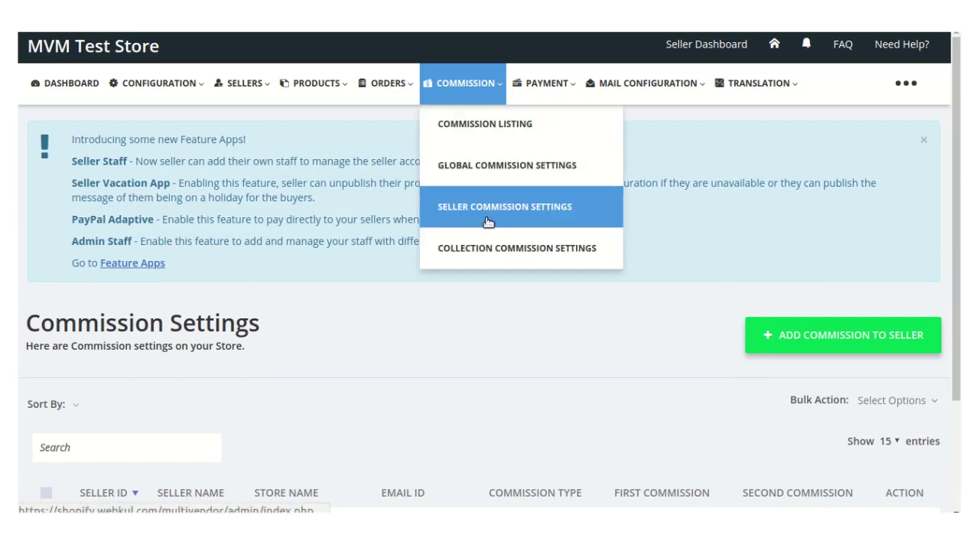
{"action": "left_click", "coordinate": [492, 248]}
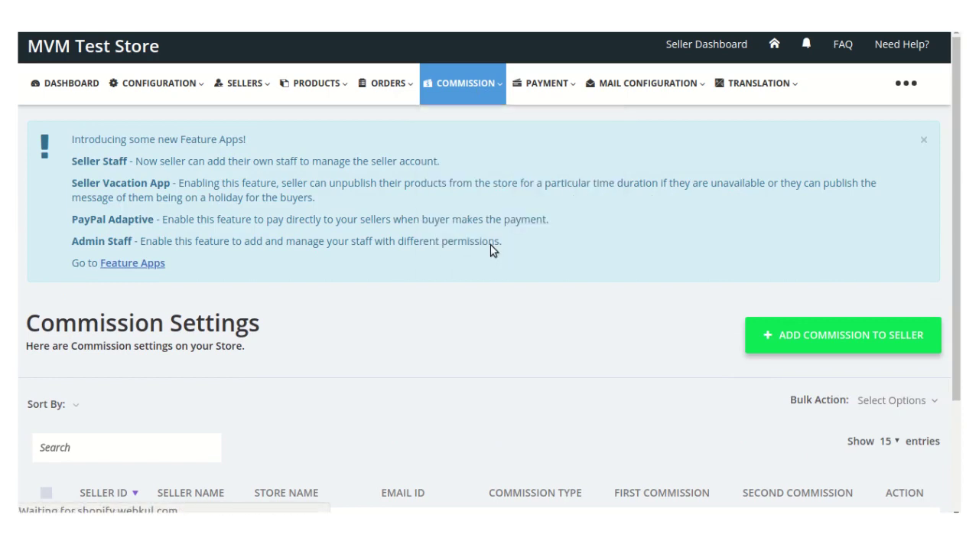
{"action": "left_click", "coordinate": [924, 141]}
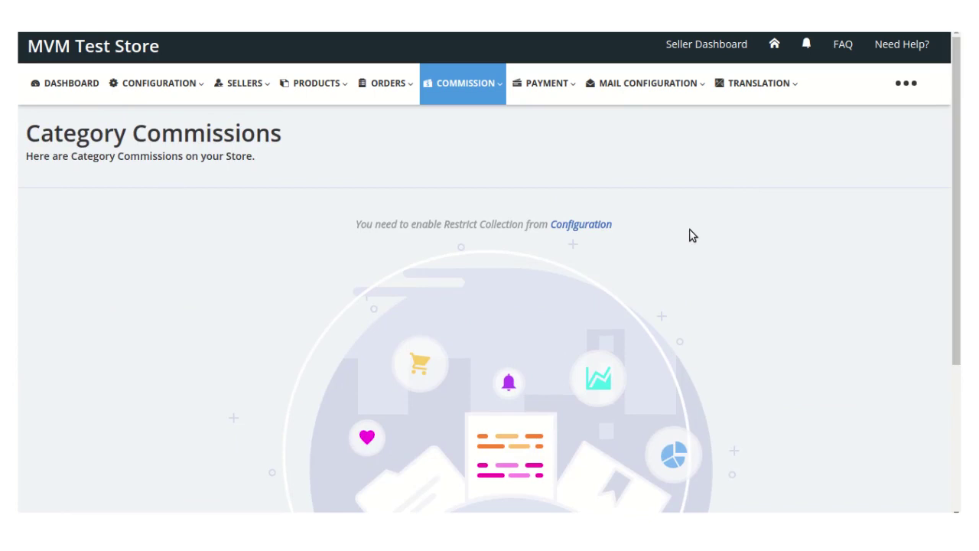
Open the restrictions configuration and enable Restrict Collection
{"action": "left_click", "coordinate": [173, 88]}
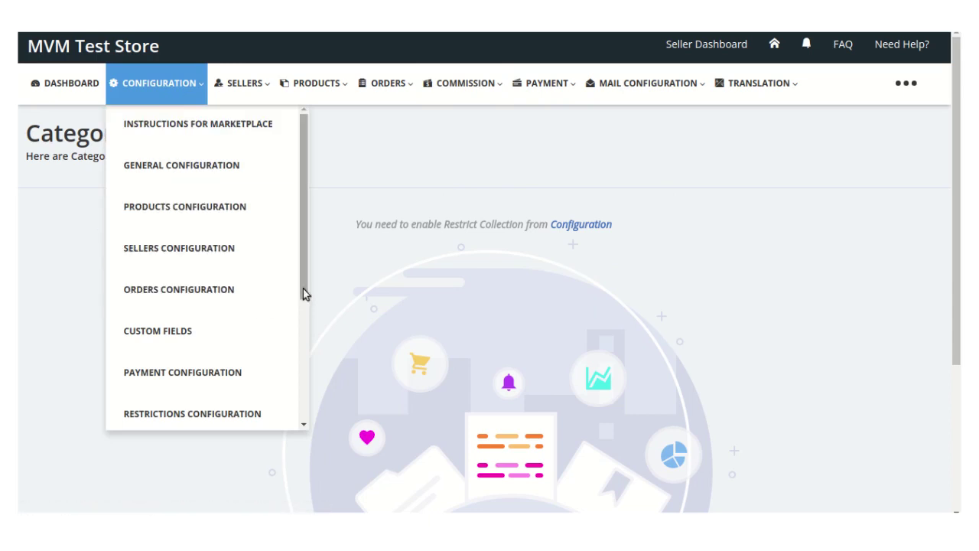
{"action": "left_click_drag", "start_coordinate": [303, 288], "coordinate": [300, 351]}
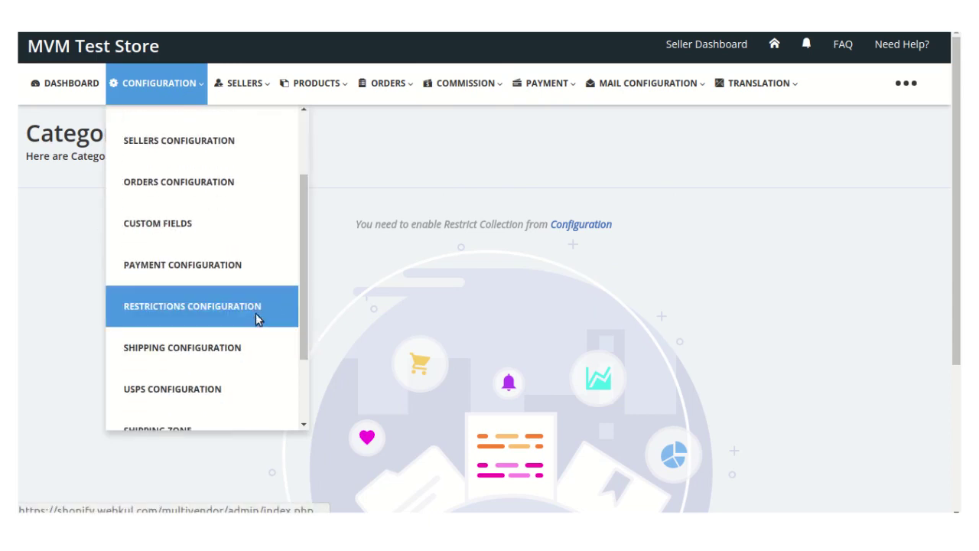
{"action": "left_click", "coordinate": [256, 314]}
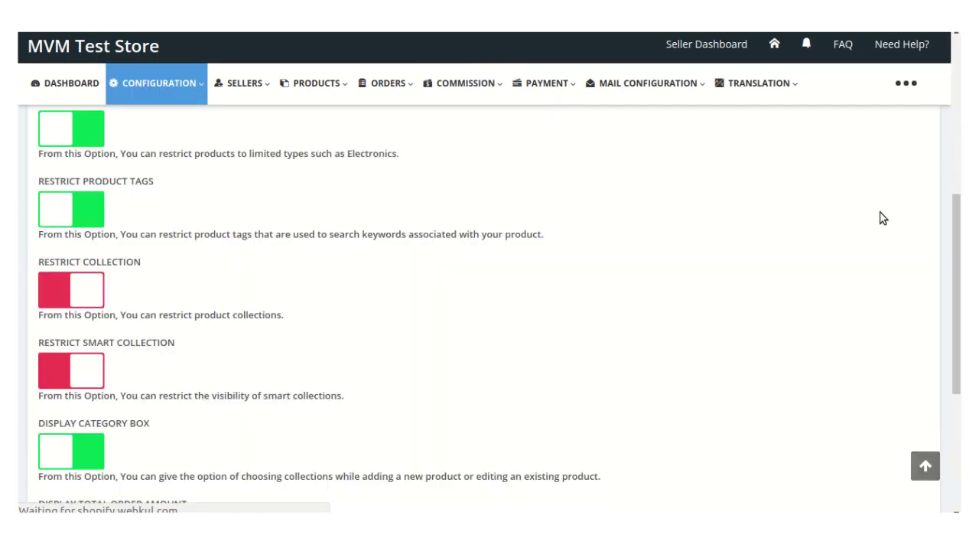
{"action": "scroll", "coordinate": [490, 305], "scroll_direction": "down", "scroll_amount": 1}
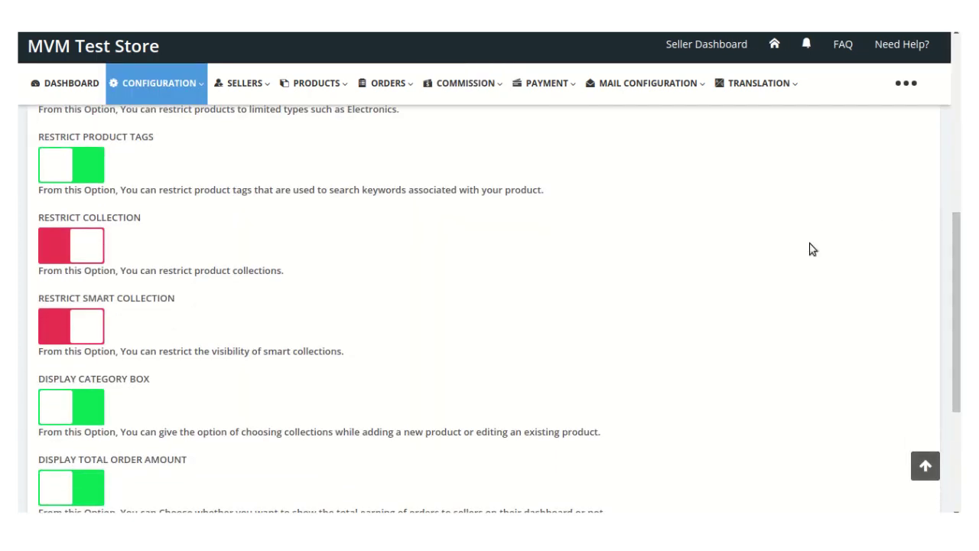
{"action": "left_click", "coordinate": [89, 251]}
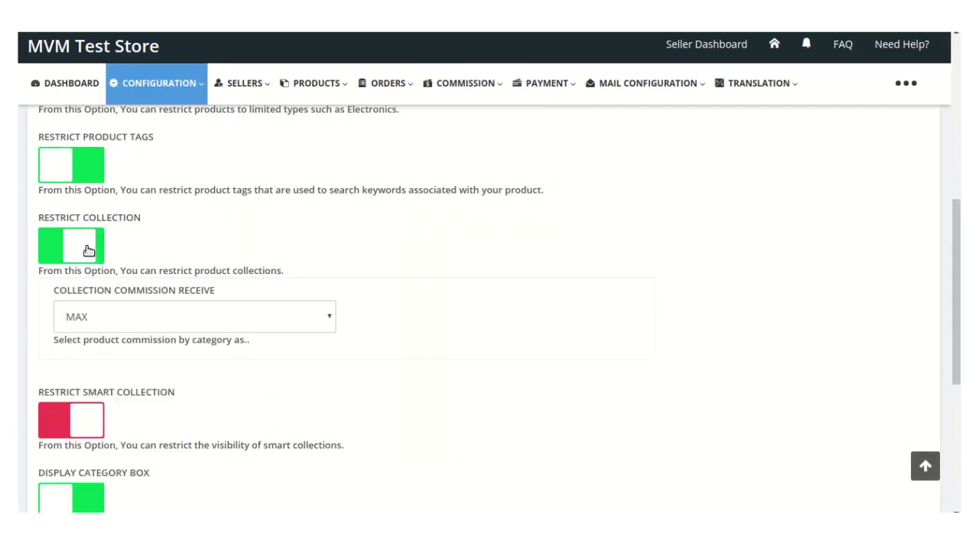
Choose MAX for Collection Commission Receive and save the restrictions configuration
{"action": "left_click", "coordinate": [103, 334]}
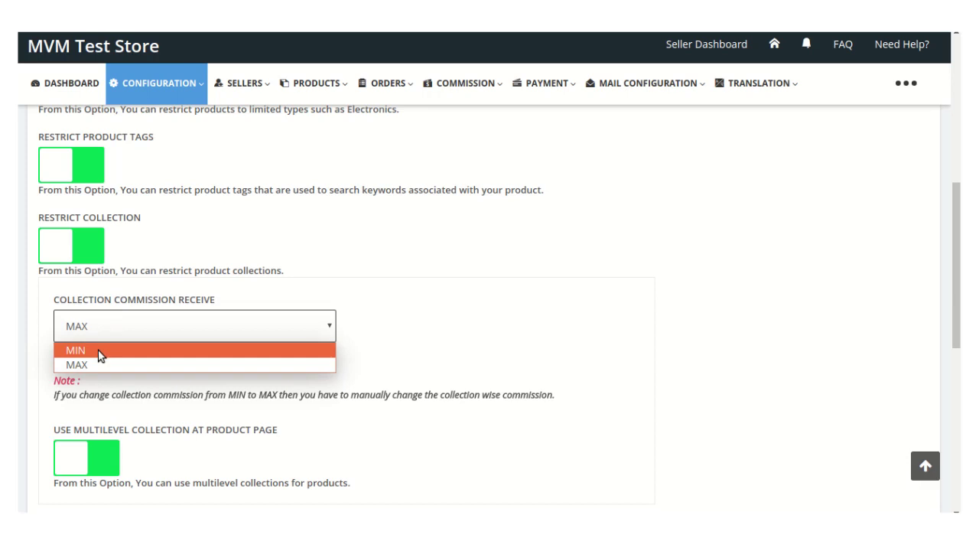
{"action": "left_click", "coordinate": [97, 366]}
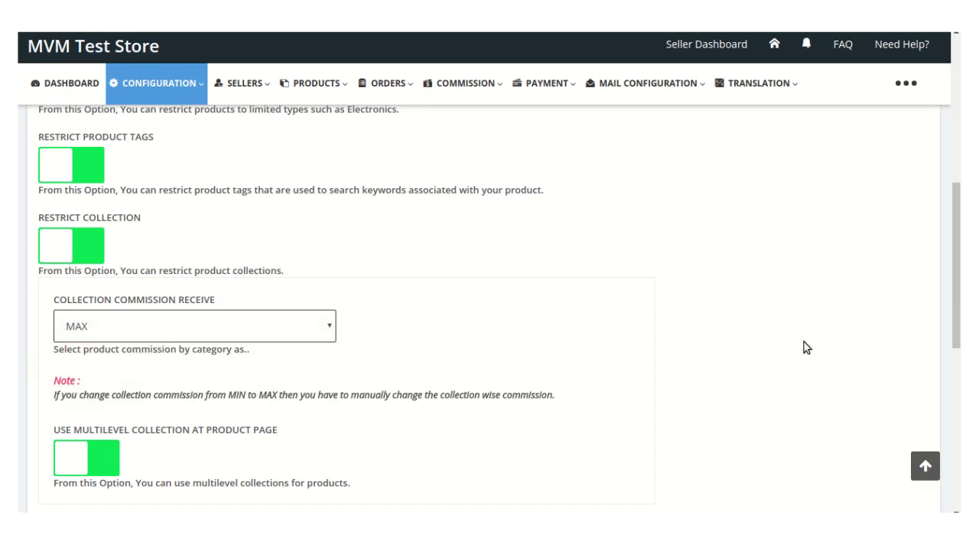
{"action": "left_click_drag", "start_coordinate": [956, 291], "coordinate": [955, 451]}
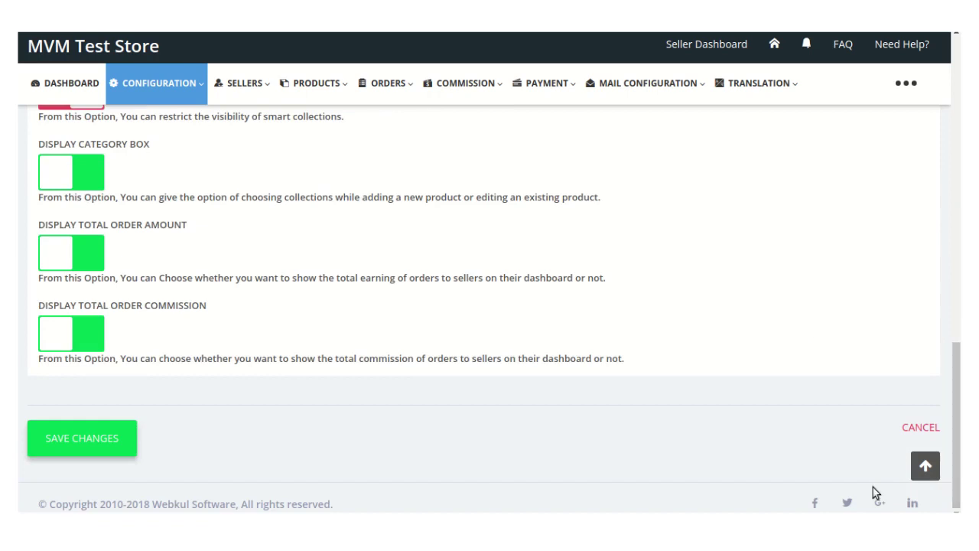
{"action": "left_click", "coordinate": [95, 453]}
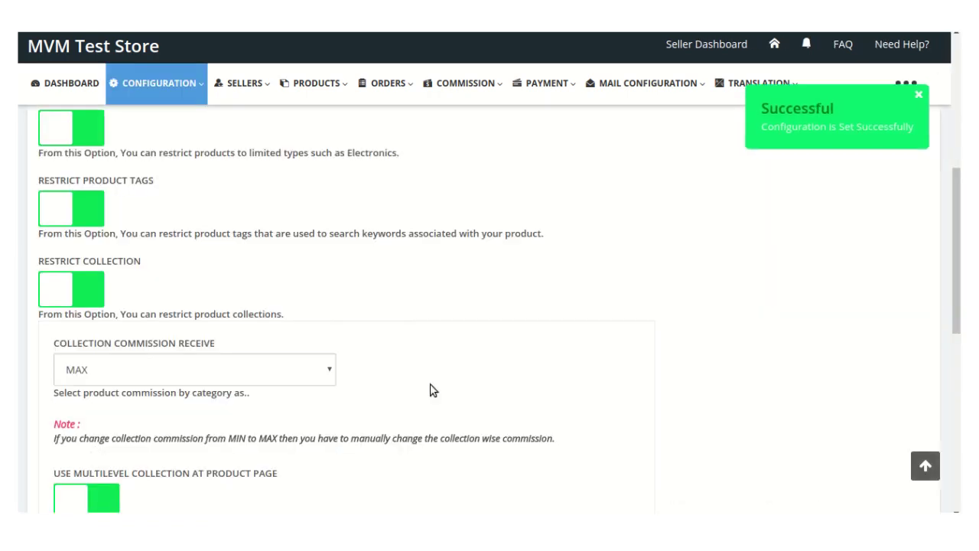
Go back to the collection commission settings and view the list of category commissions
{"action": "scroll", "coordinate": [826, 213], "scroll_direction": "up", "scroll_amount": 4}
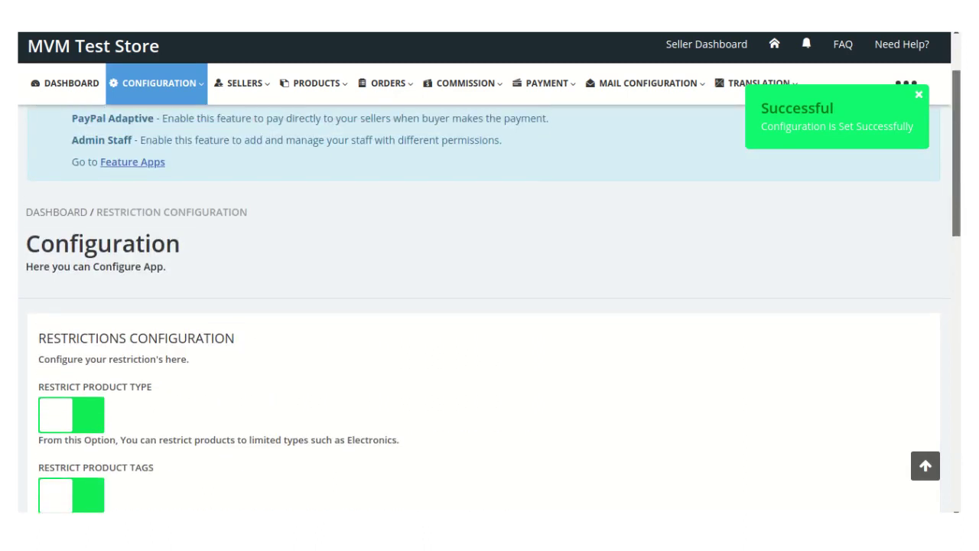
{"action": "left_click", "coordinate": [472, 86]}
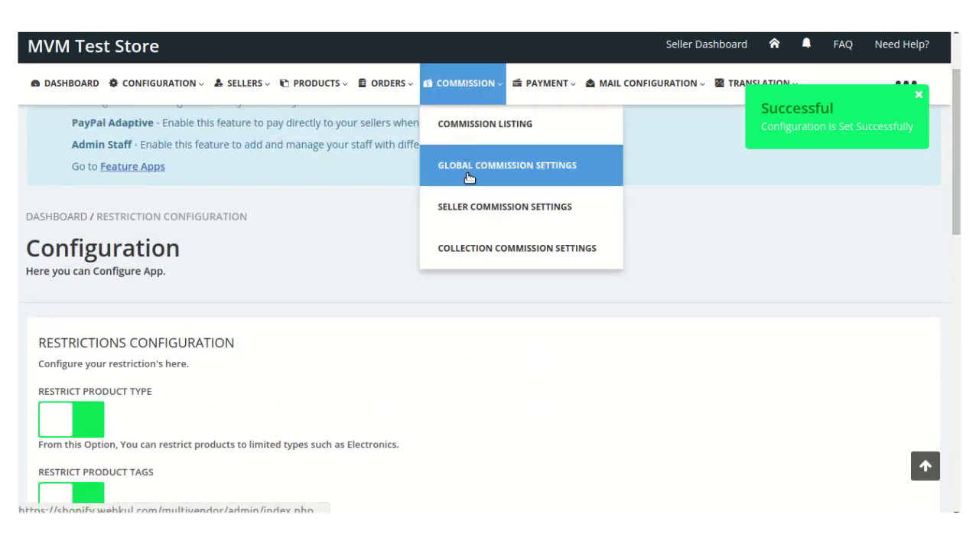
{"action": "left_click", "coordinate": [484, 247]}
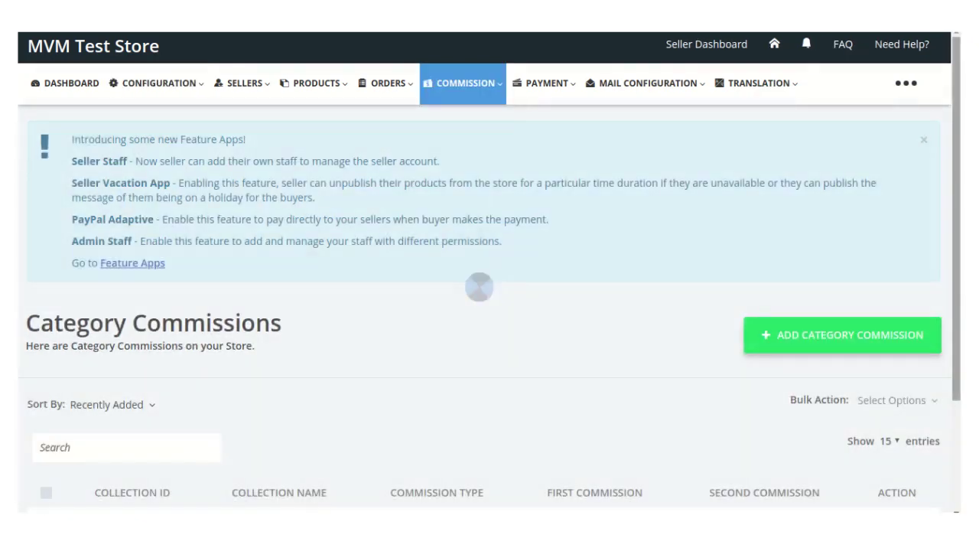
{"action": "scroll", "coordinate": [490, 306], "scroll_direction": "down", "scroll_amount": 2}
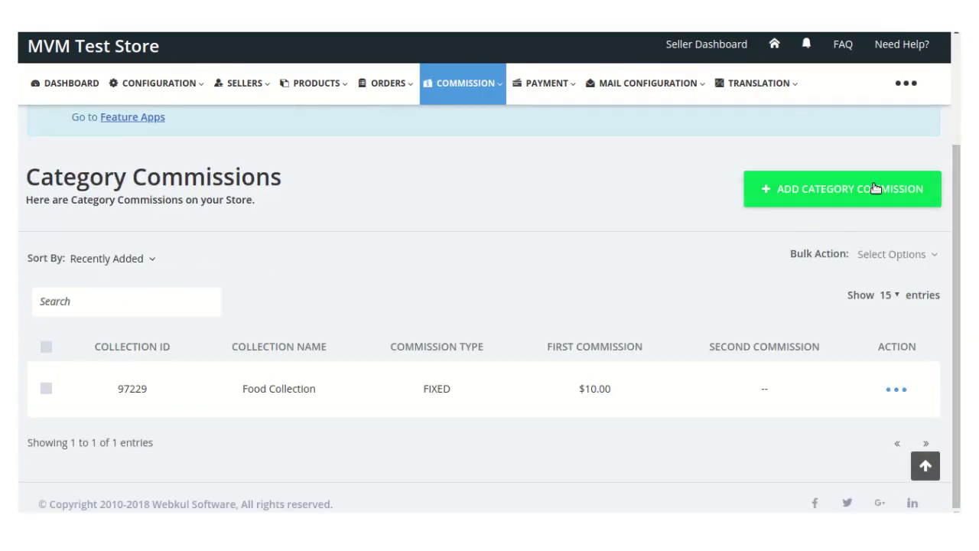
Start adding a category commission for Digital Collection and set its commission type to FIXED
{"action": "left_click", "coordinate": [835, 189]}
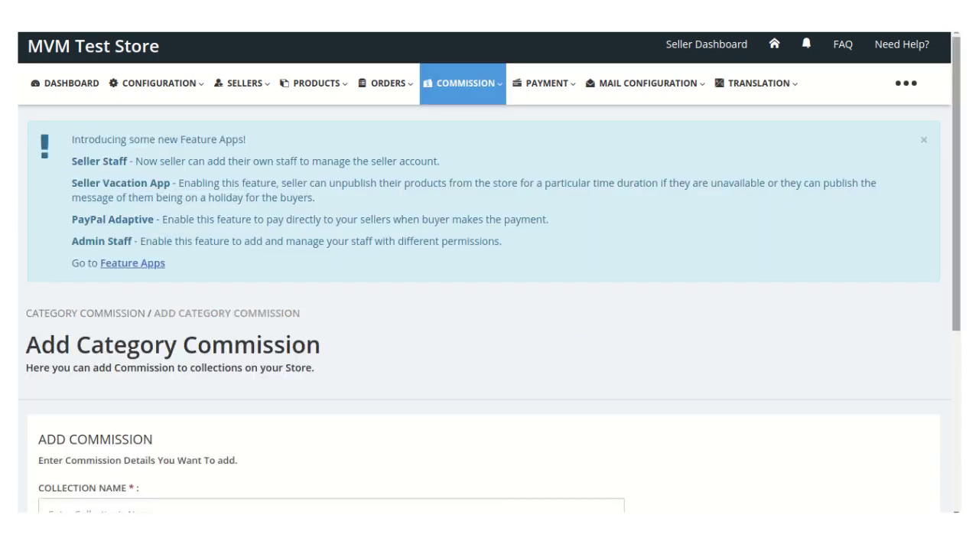
{"action": "scroll", "coordinate": [546, 265], "scroll_direction": "down", "scroll_amount": 3}
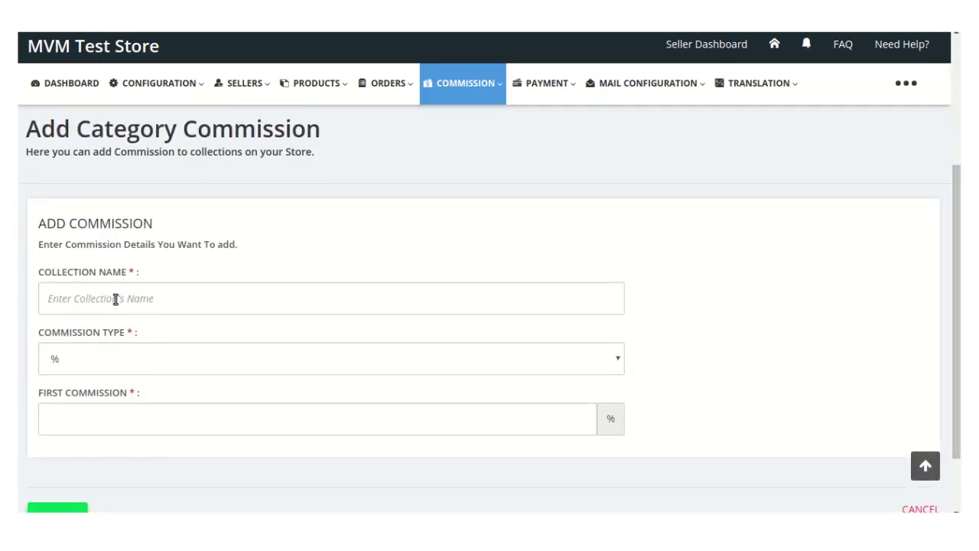
{"action": "left_click", "coordinate": [115, 299]}
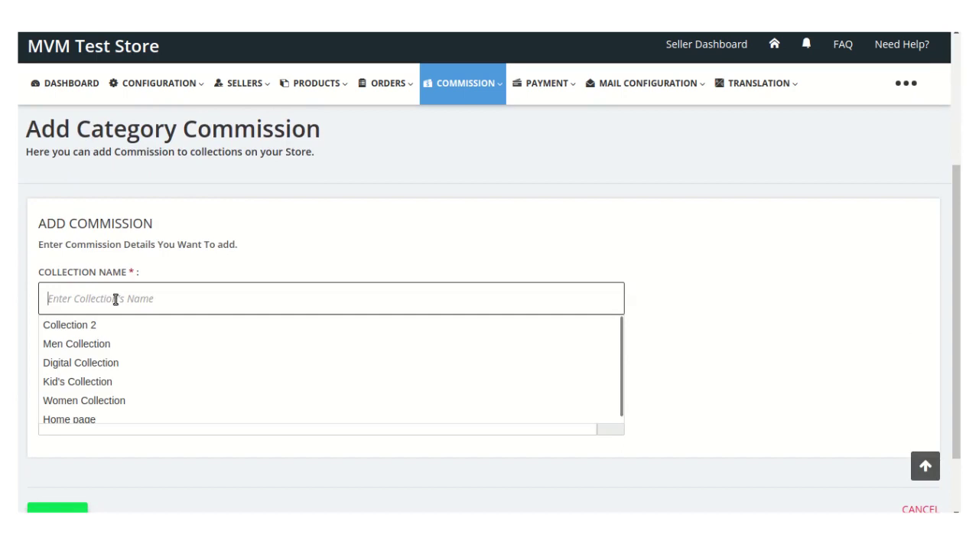
{"action": "left_click", "coordinate": [105, 364]}
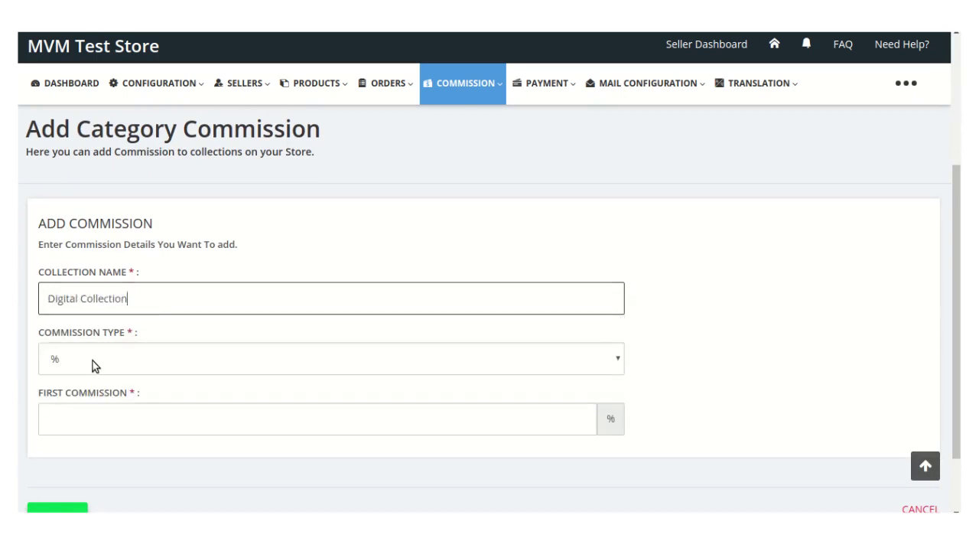
{"action": "left_click", "coordinate": [94, 365]}
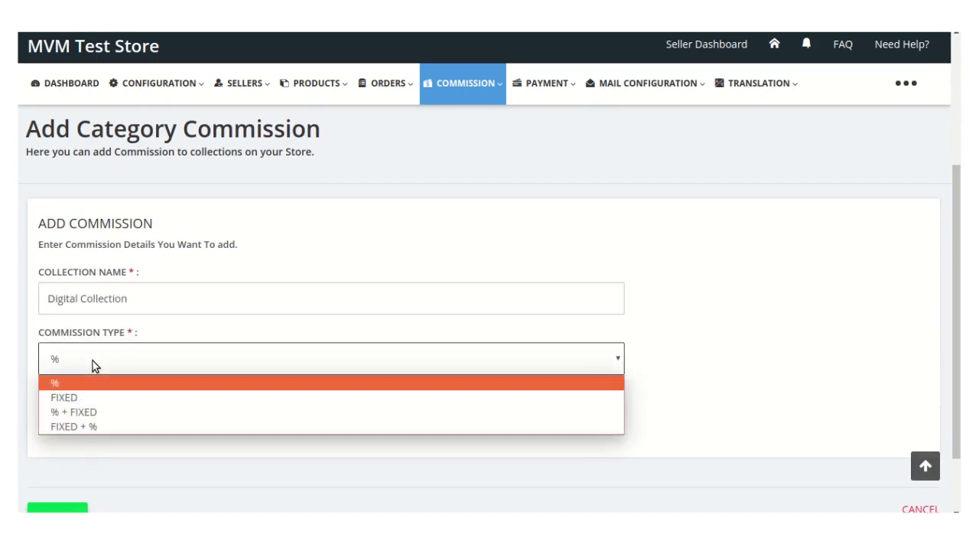
{"action": "left_click", "coordinate": [94, 399]}
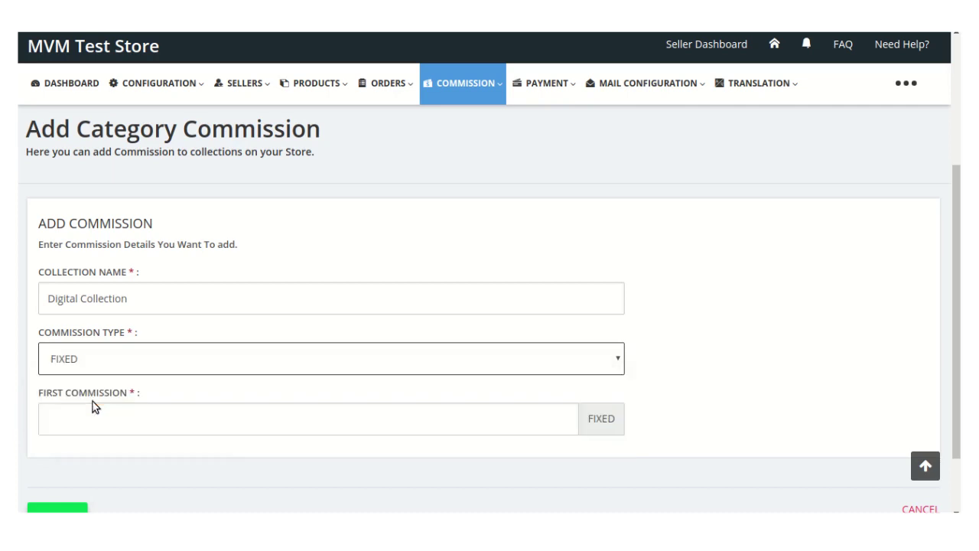
Set the first commission for Digital Collection to 20 and save the category commission
{"action": "left_click", "coordinate": [80, 416]}
{"action": "type", "text": "20"}
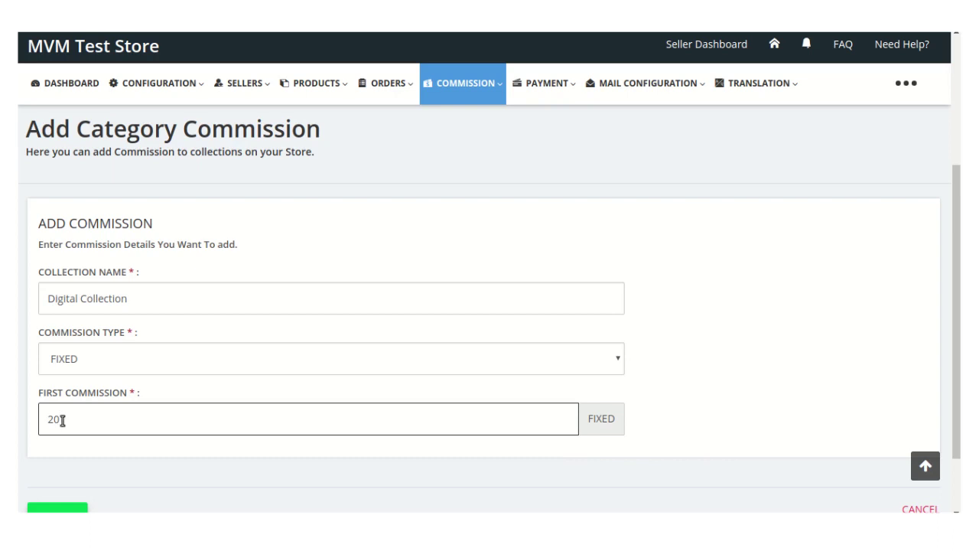
{"action": "left_click_drag", "start_coordinate": [62, 419], "coordinate": [47, 419]}
{"action": "scroll", "coordinate": [411, 436], "scroll_direction": "down", "scroll_amount": 2}
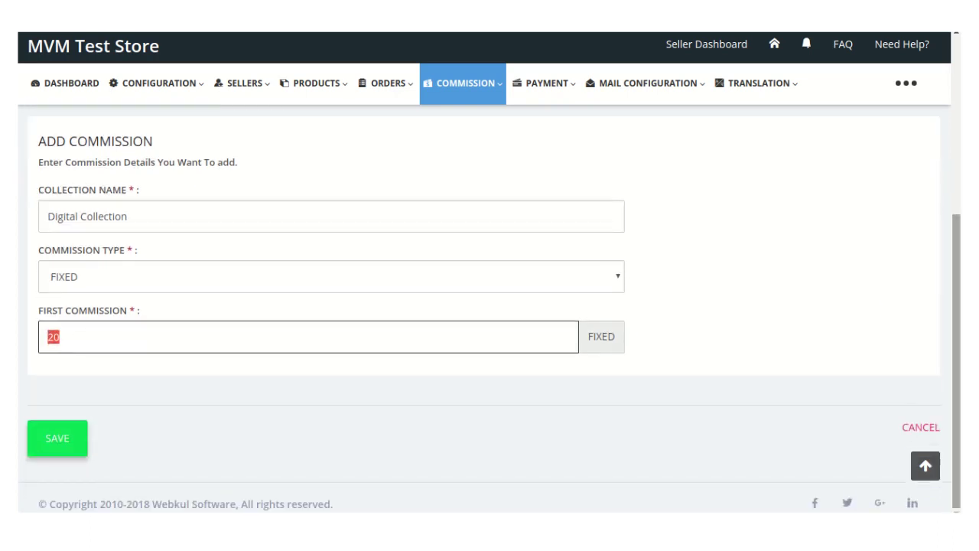
{"action": "left_click", "coordinate": [73, 440]}
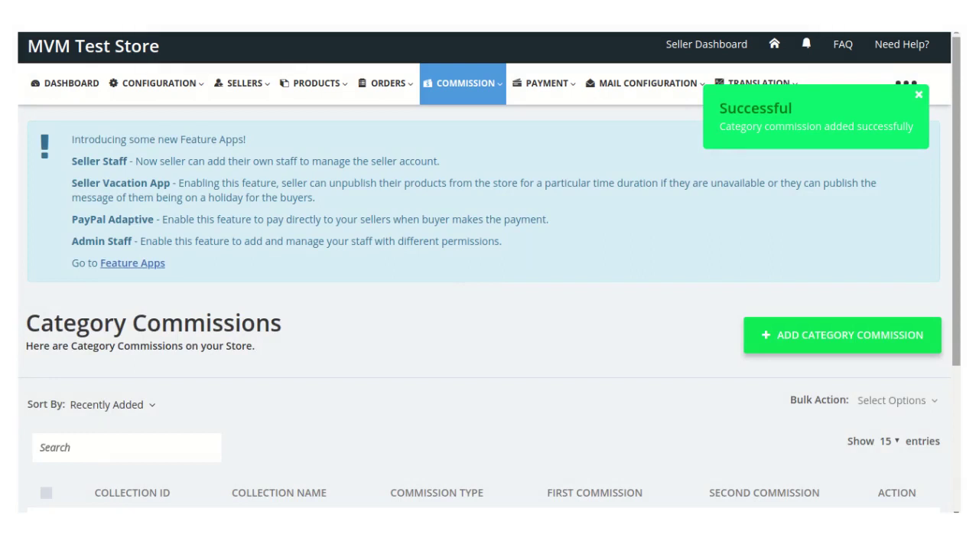
{"action": "scroll", "coordinate": [489, 306], "scroll_direction": "down", "scroll_amount": 1}
{"action": "scroll", "coordinate": [489, 305], "scroll_direction": "up", "scroll_amount": 1}
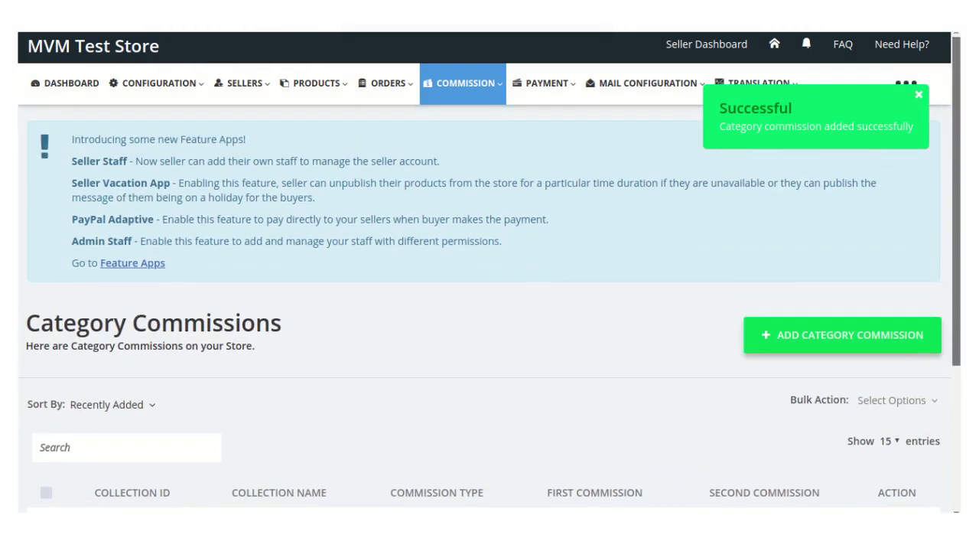
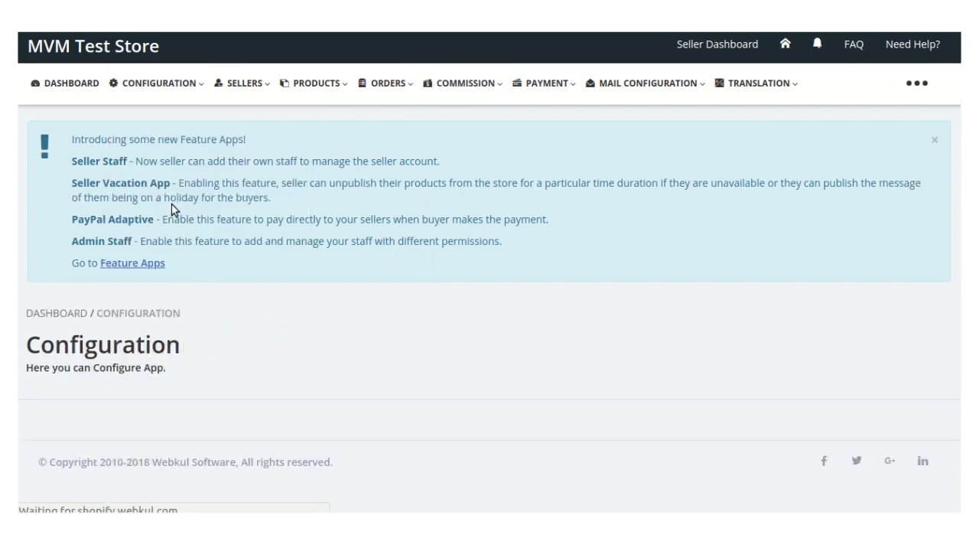
Enable Product Wise Commission in the product configuration and save the configuration
{"action": "scroll", "coordinate": [171, 204], "scroll_direction": "down", "scroll_amount": 5}
{"action": "scroll", "coordinate": [489, 306], "scroll_direction": "down", "scroll_amount": 5}
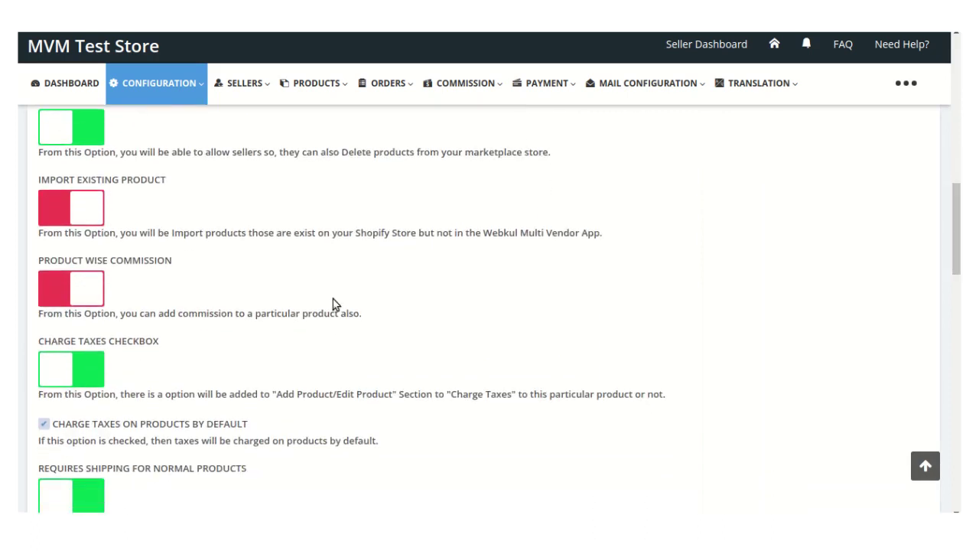
{"action": "left_click", "coordinate": [89, 295]}
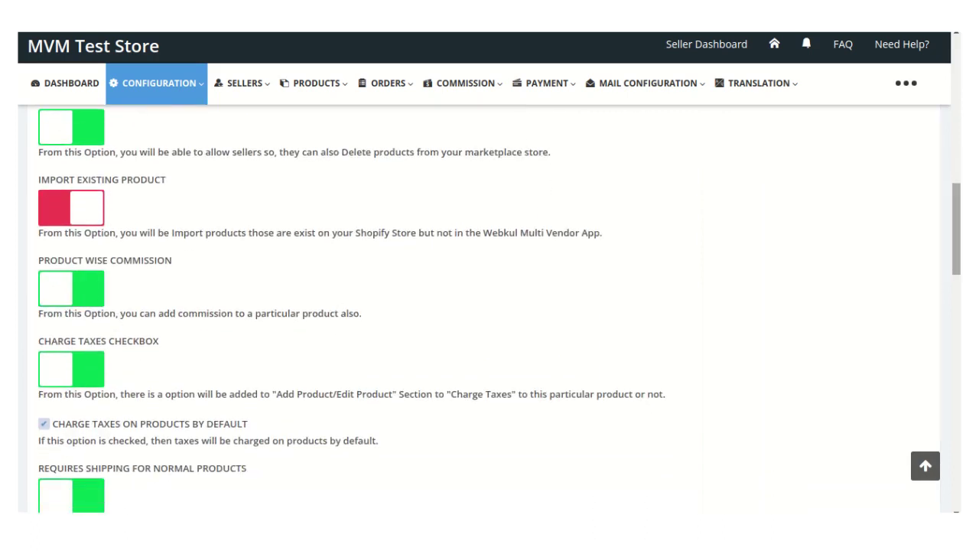
{"action": "scroll", "coordinate": [338, 265], "scroll_direction": "down", "scroll_amount": 5}
{"action": "left_click", "coordinate": [955, 501]}
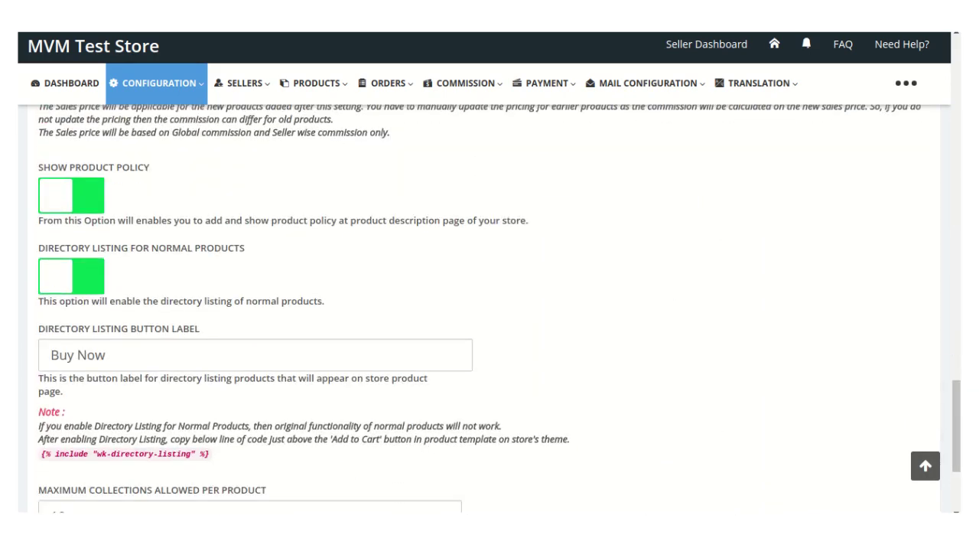
{"action": "scroll", "coordinate": [166, 467], "scroll_direction": "down", "scroll_amount": 3}
{"action": "left_click", "coordinate": [64, 451]}
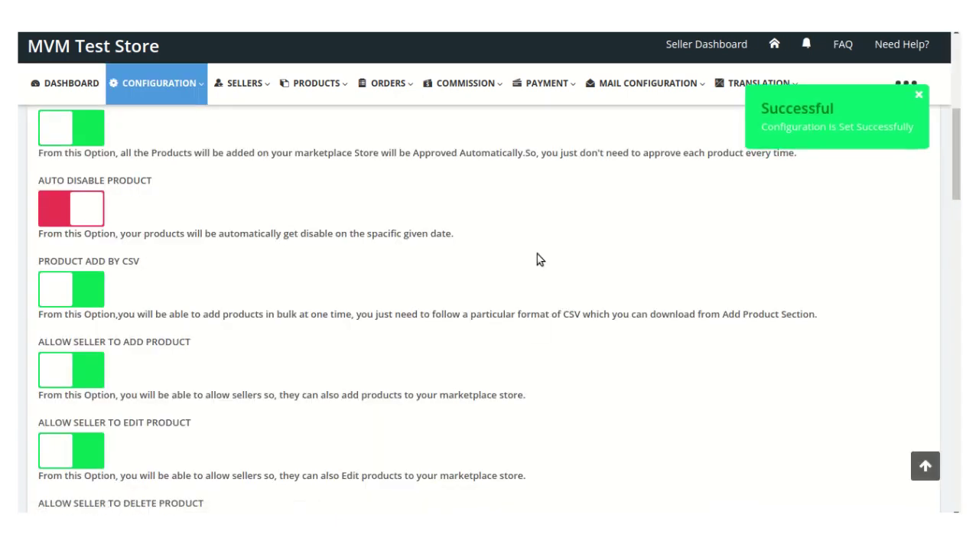
Go to the products listing and open the "kids clothing" product for editing
{"action": "left_click", "coordinate": [315, 89]}
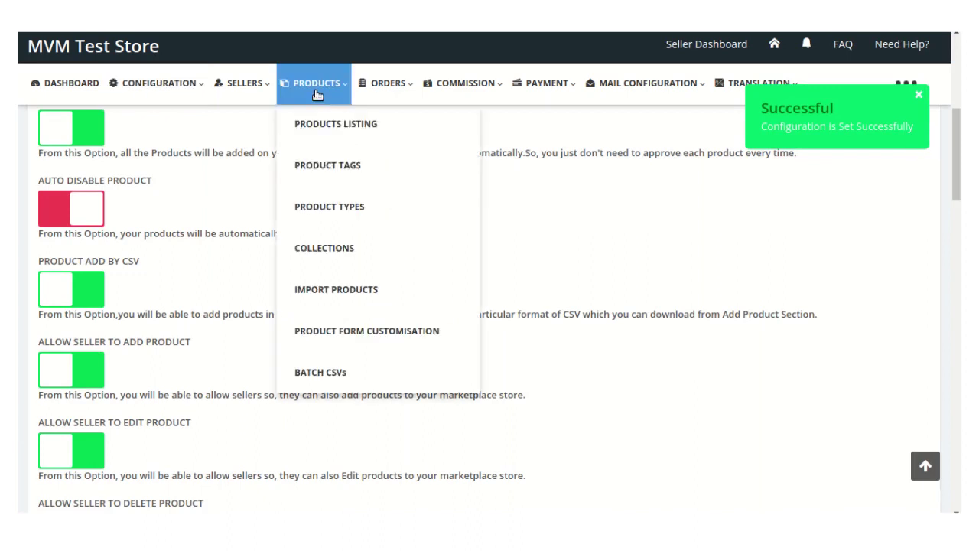
{"action": "left_click", "coordinate": [317, 130]}
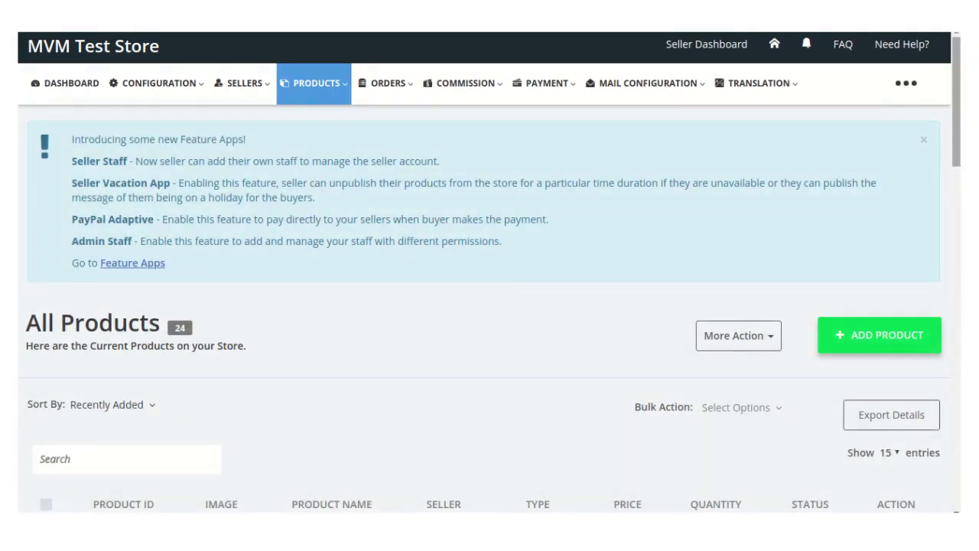
{"action": "scroll", "coordinate": [683, 256], "scroll_direction": "down", "scroll_amount": 6}
{"action": "scroll", "coordinate": [683, 256], "scroll_direction": "up", "scroll_amount": 2}
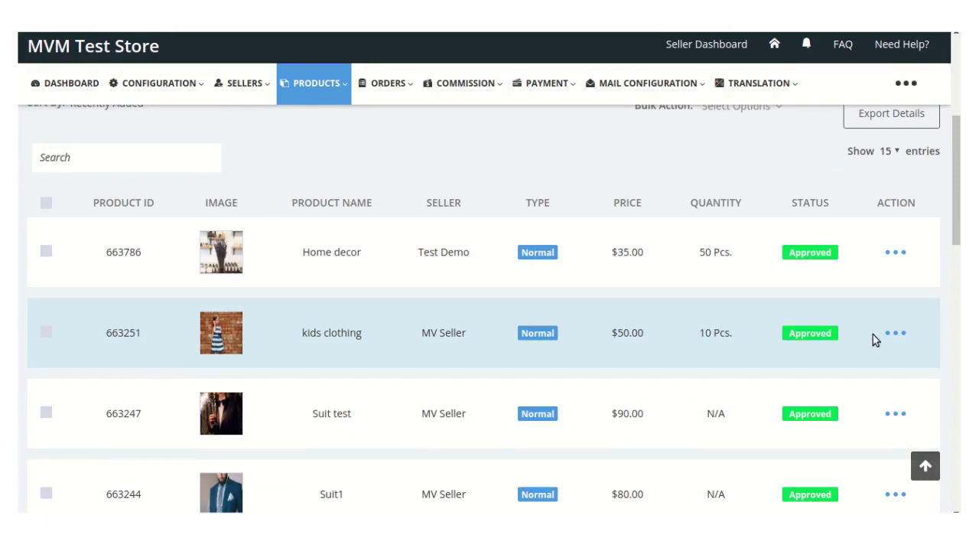
{"action": "left_click", "coordinate": [896, 332]}
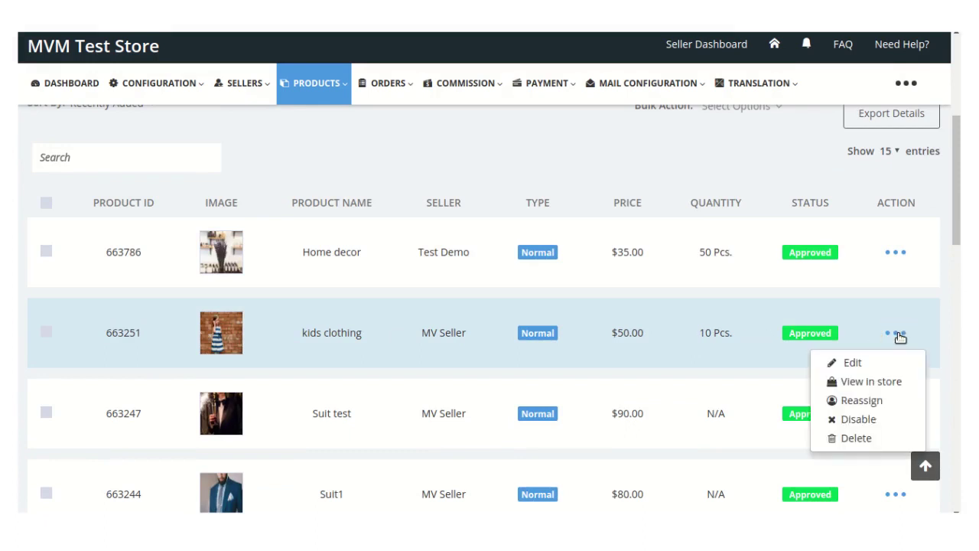
{"action": "left_click", "coordinate": [869, 370]}
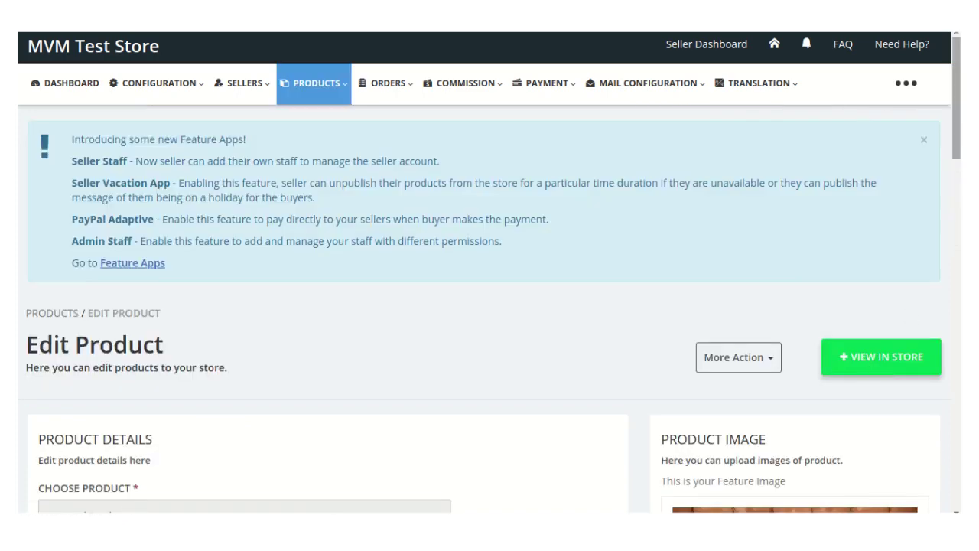
Set the product commission of kids clothing to type % with a value of 10 and submit it
{"action": "scroll", "coordinate": [867, 366], "scroll_direction": "down", "scroll_amount": 2}
{"action": "scroll", "coordinate": [490, 306], "scroll_direction": "down", "scroll_amount": 10}
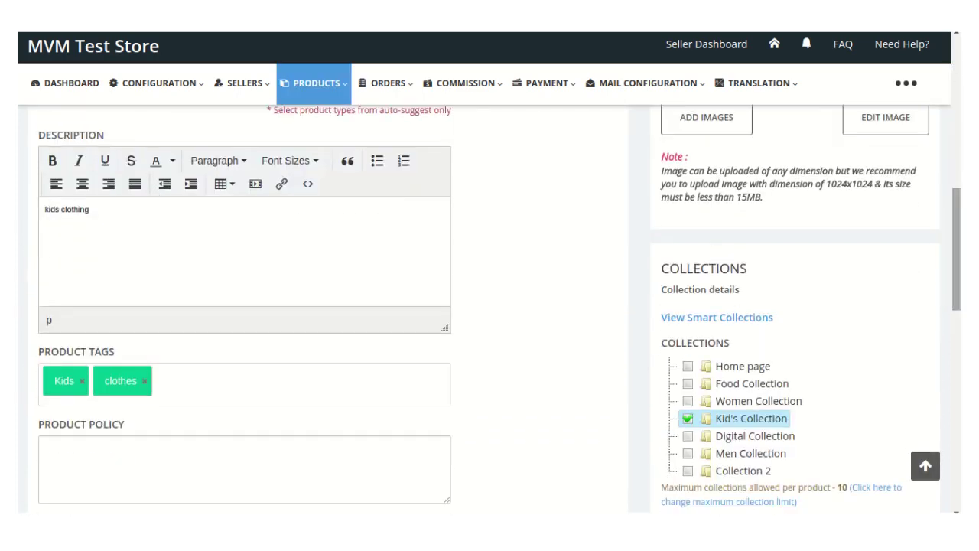
{"action": "scroll", "coordinate": [852, 290], "scroll_direction": "down", "scroll_amount": 2}
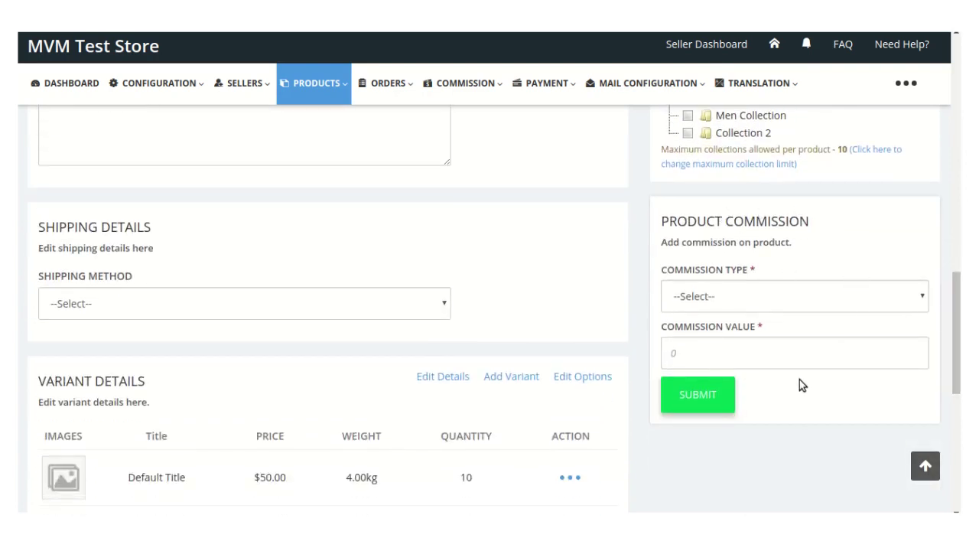
{"action": "left_click", "coordinate": [720, 300]}
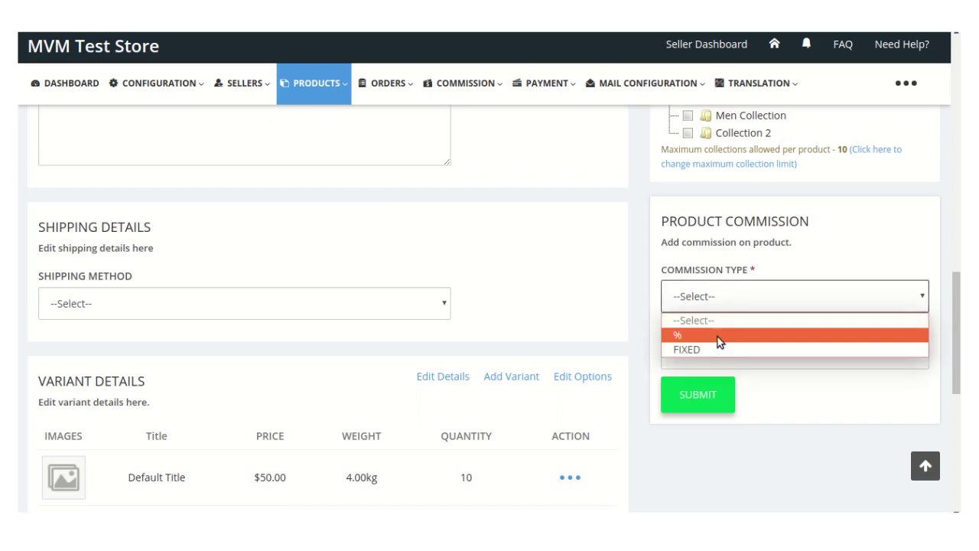
{"action": "left_click", "coordinate": [719, 337]}
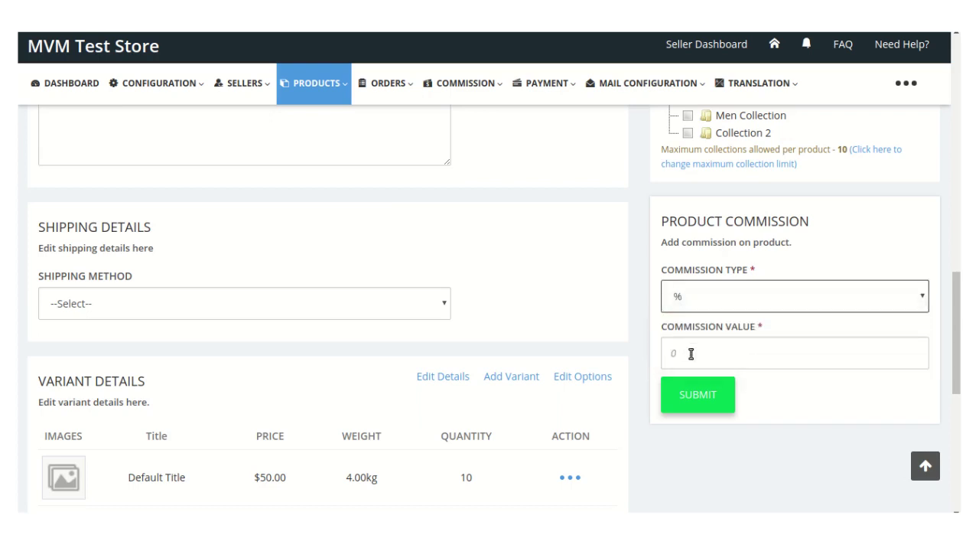
{"action": "left_click", "coordinate": [691, 353]}
{"action": "type", "text": "1"}
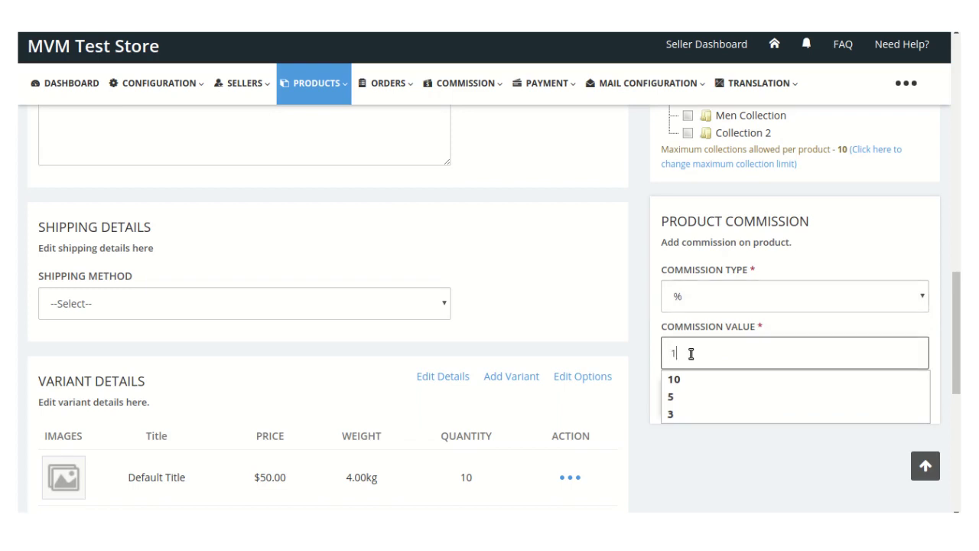
{"action": "type", "text": "0"}
{"action": "scroll", "coordinate": [900, 351], "scroll_direction": "down", "scroll_amount": 1}
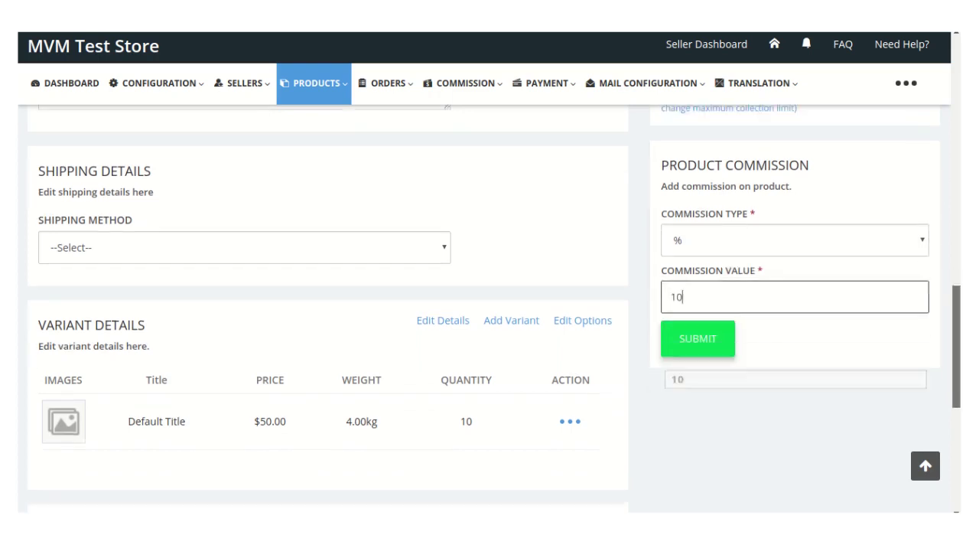
{"action": "left_click", "coordinate": [684, 335]}
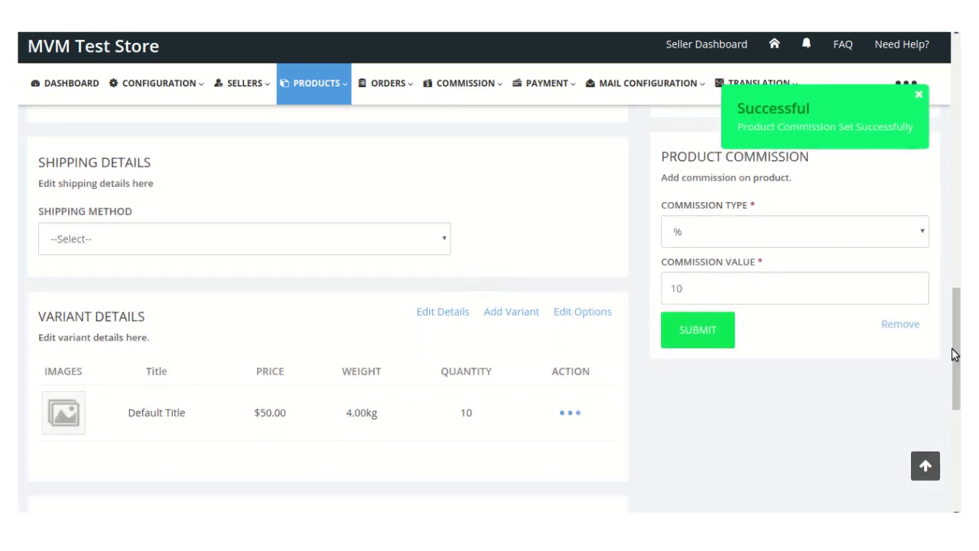
Save the changes to the kids clothing product
{"action": "scroll", "coordinate": [956, 352], "scroll_direction": "down", "scroll_amount": 1}
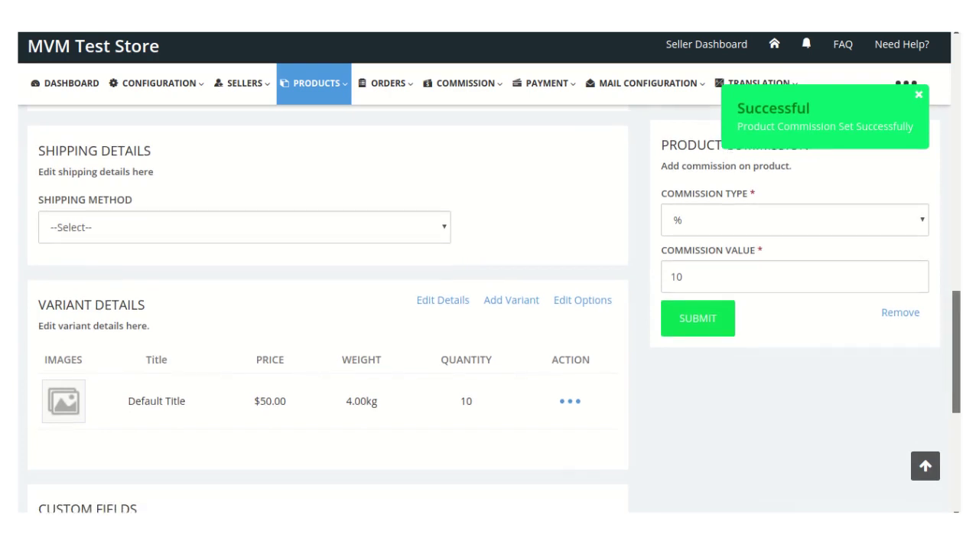
{"action": "scroll", "coordinate": [956, 352], "scroll_direction": "down", "scroll_amount": 5}
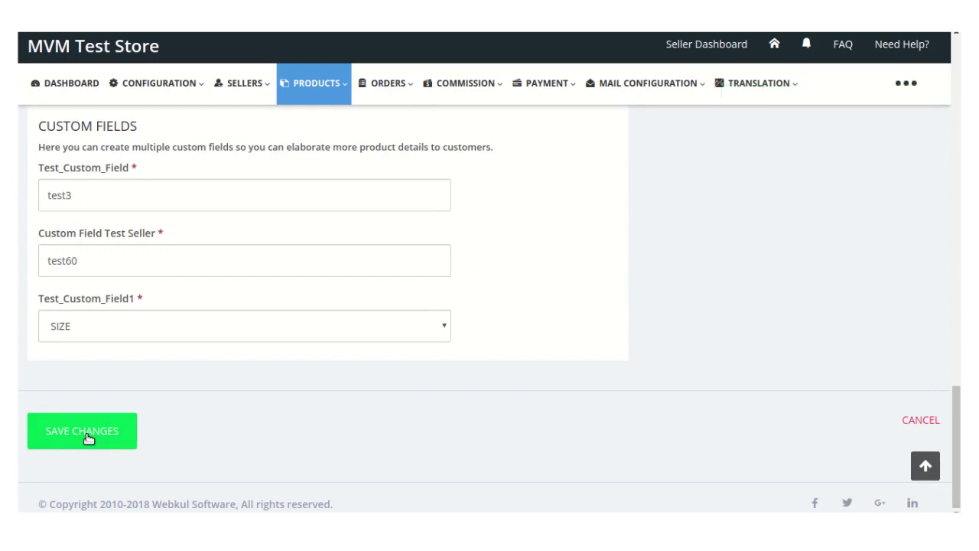
{"action": "left_click", "coordinate": [88, 435]}
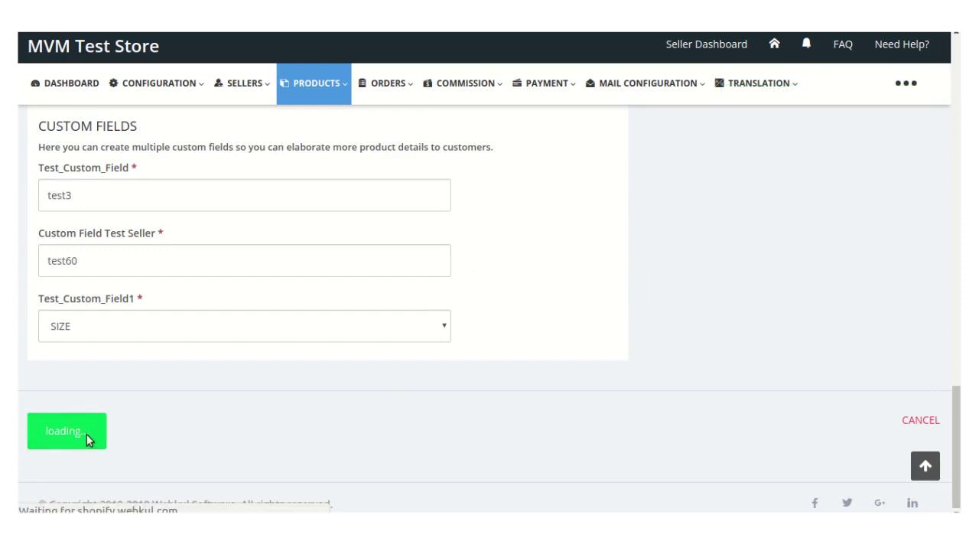